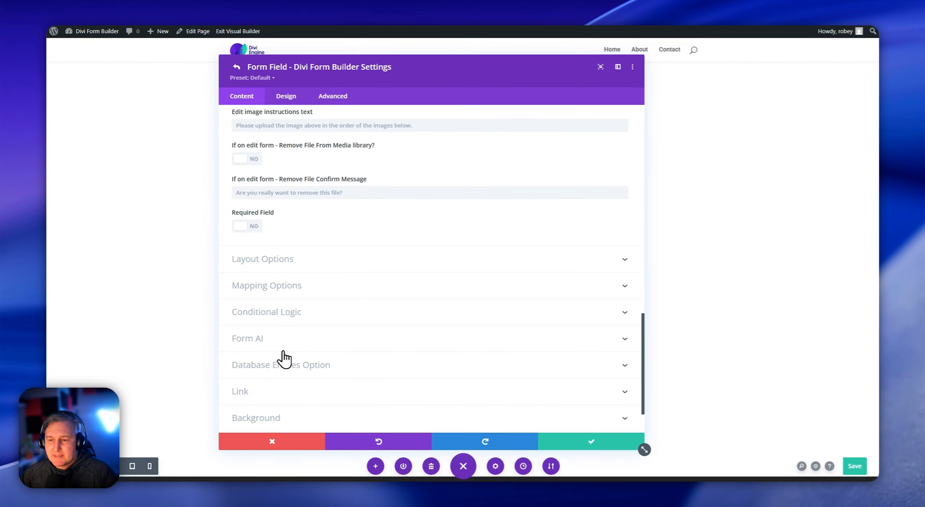
Review the image upload field's mapping options
left_click(290, 258)
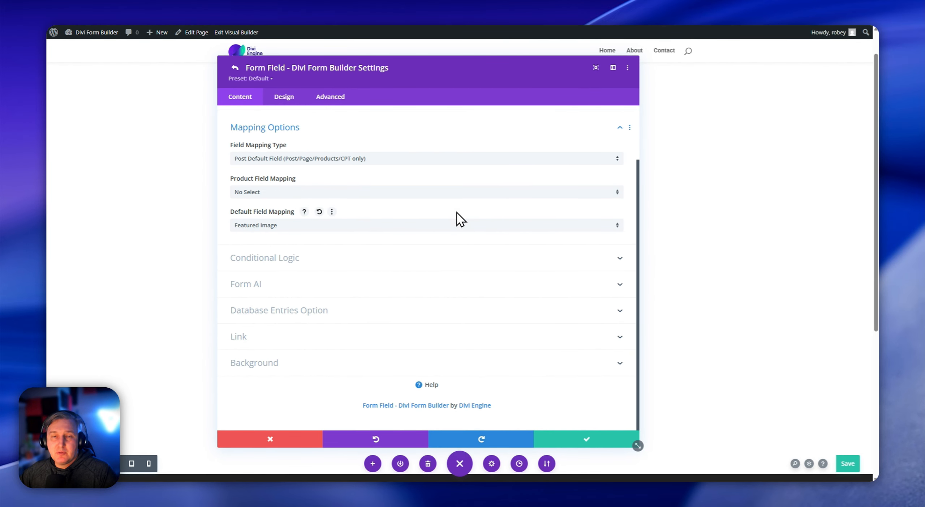
scroll(437, 247, "up", 2)
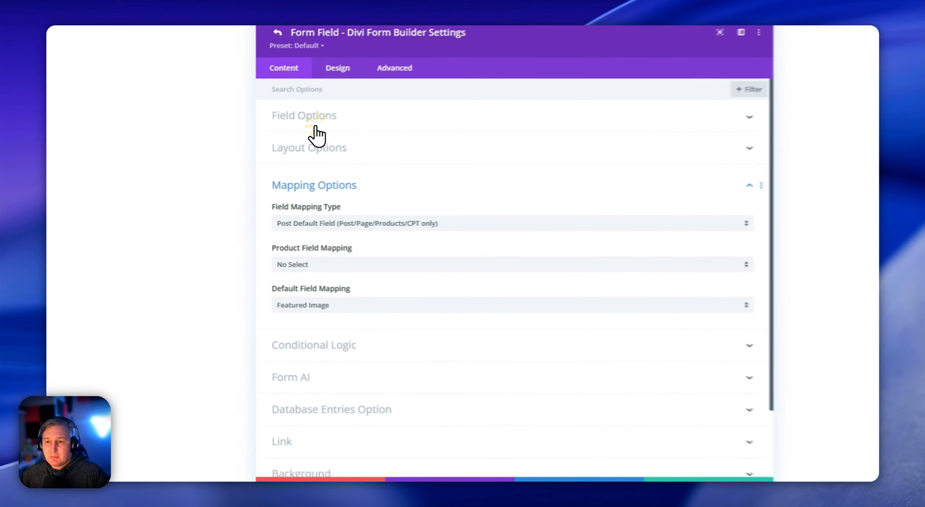
Try a maximum upload file count of 10 on the image upload field, discard the field changes and save the page
left_click(255, 141)
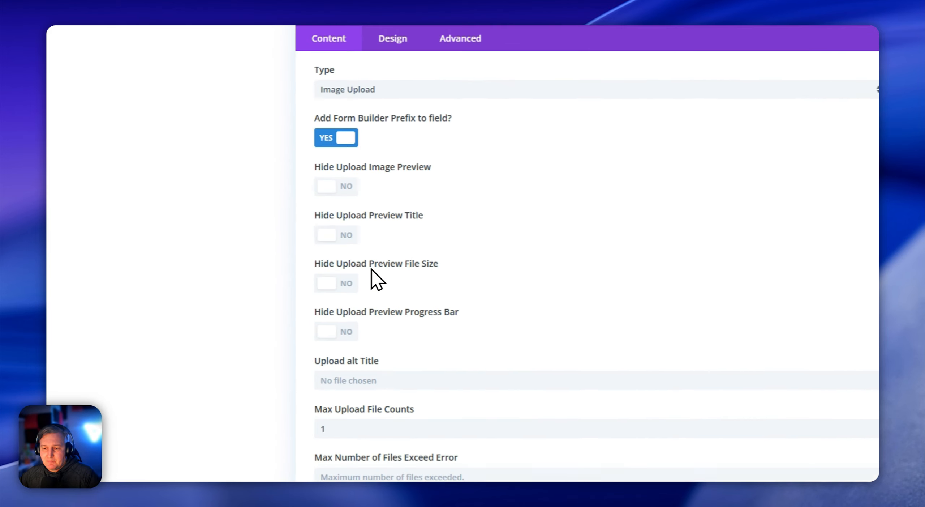
scroll(372, 269, "down", 1)
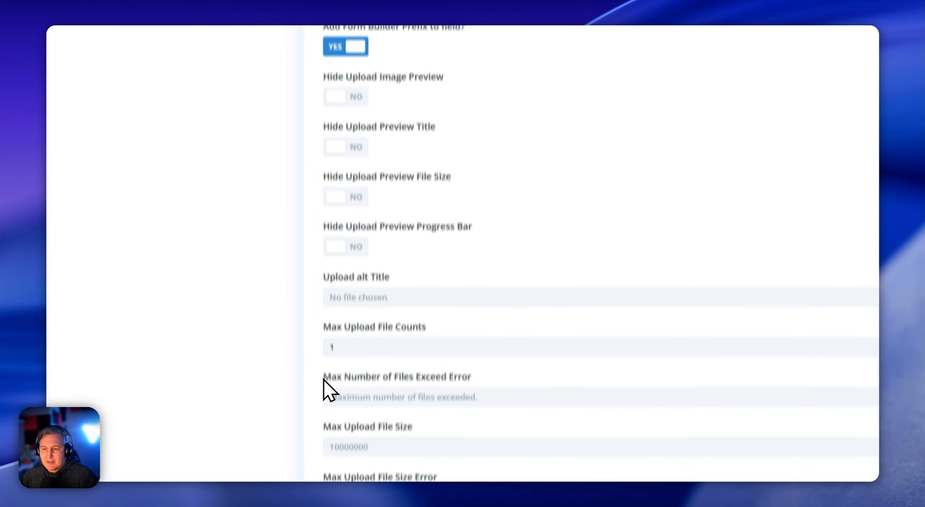
left_click(340, 375)
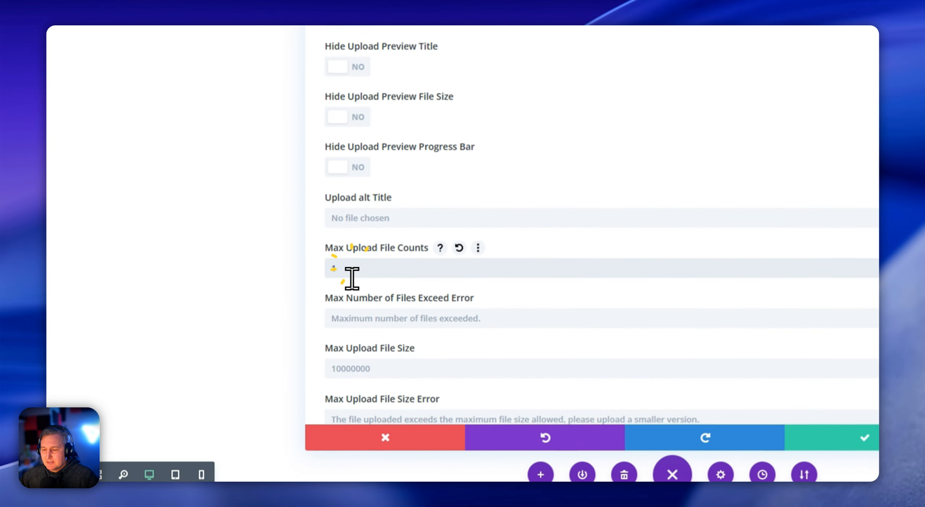
type("10")
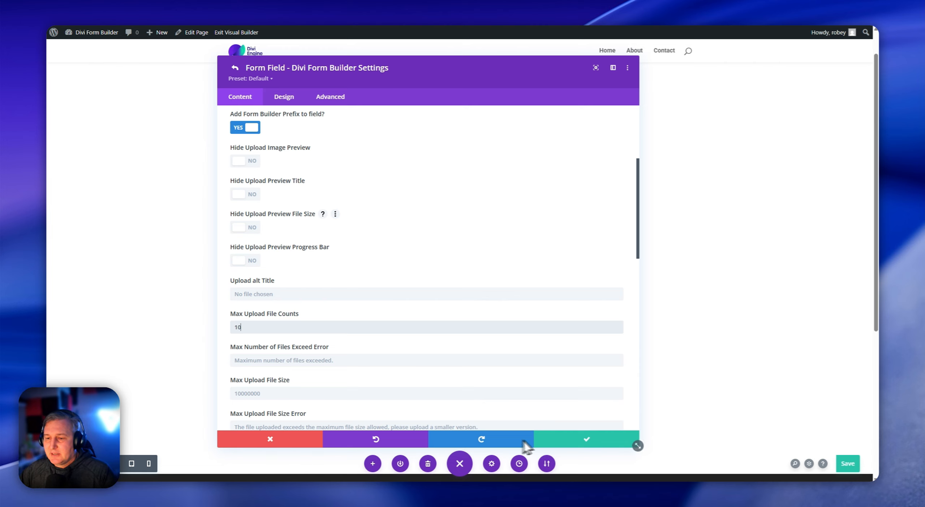
left_click(287, 439)
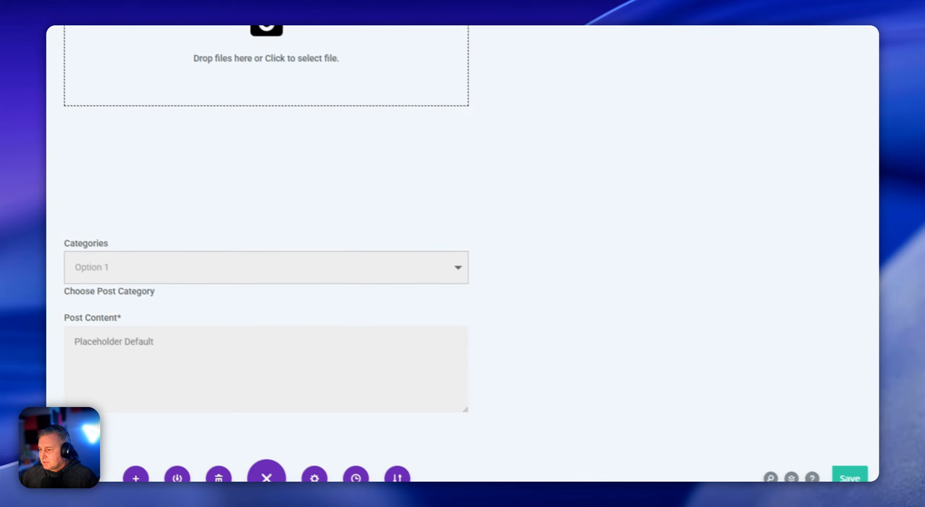
left_click(843, 472)
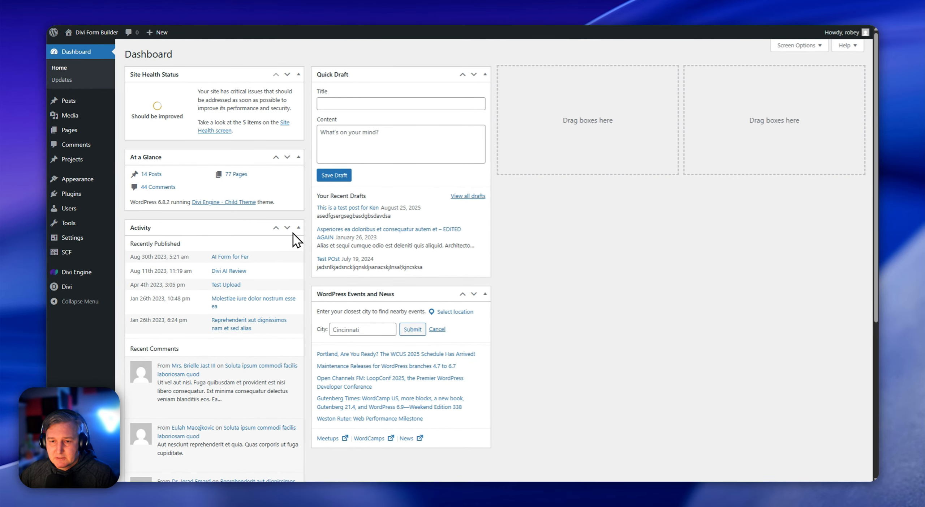
Look up the Secure Custom Fields plugin among the installed plugins, view its details and close them
mouse_move(82, 248)
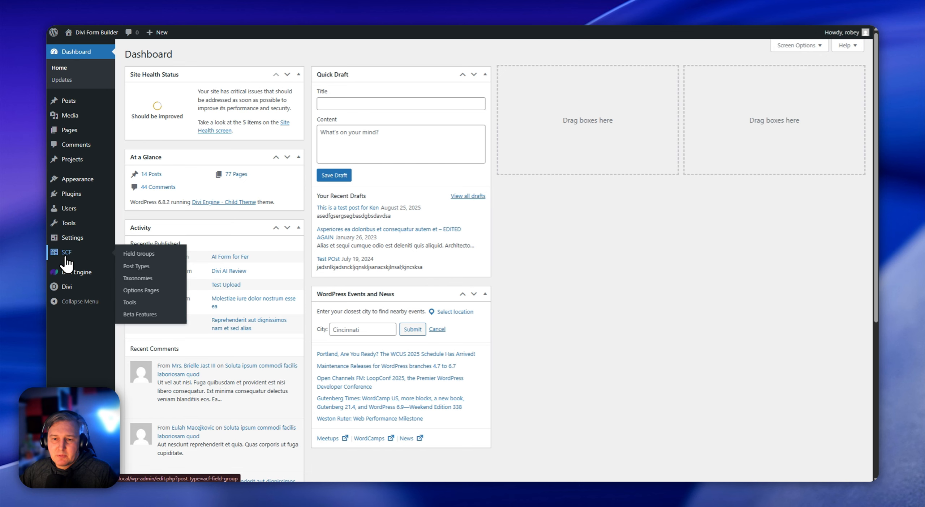
left_click(69, 198)
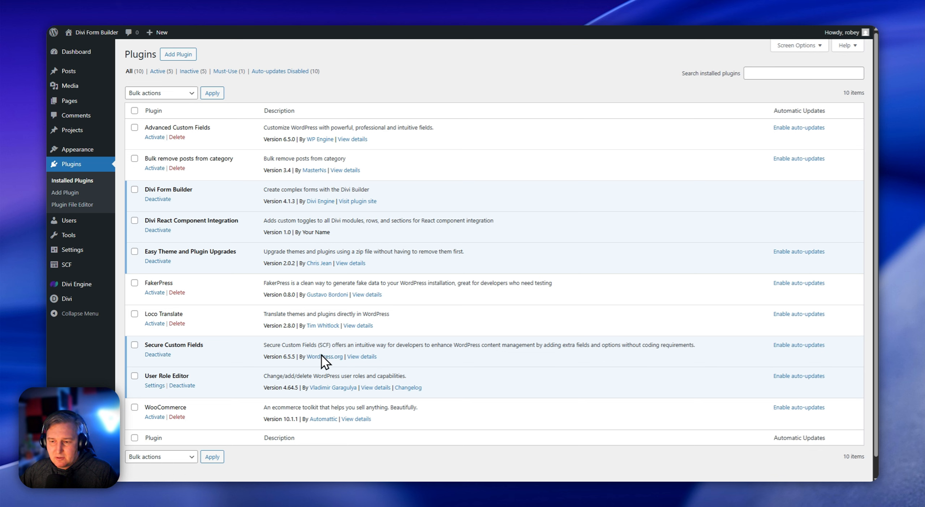
left_click(362, 356)
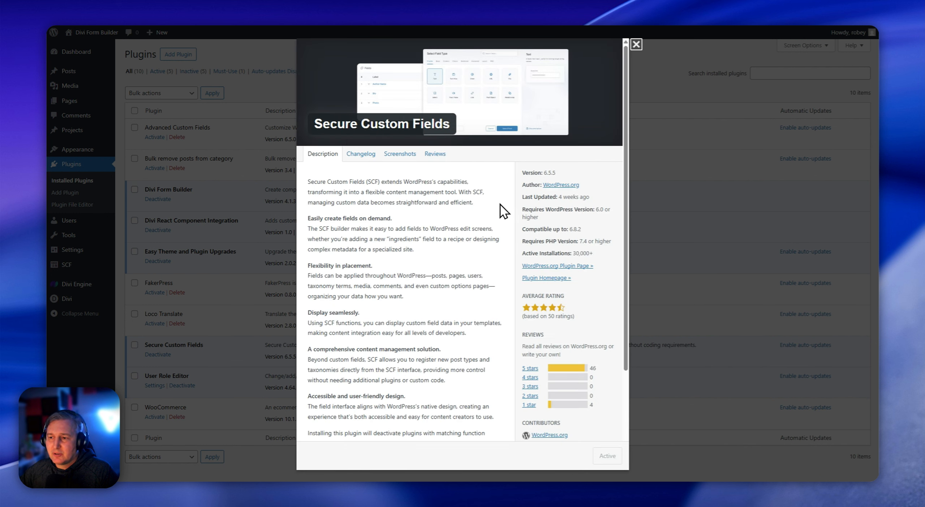
left_click(635, 45)
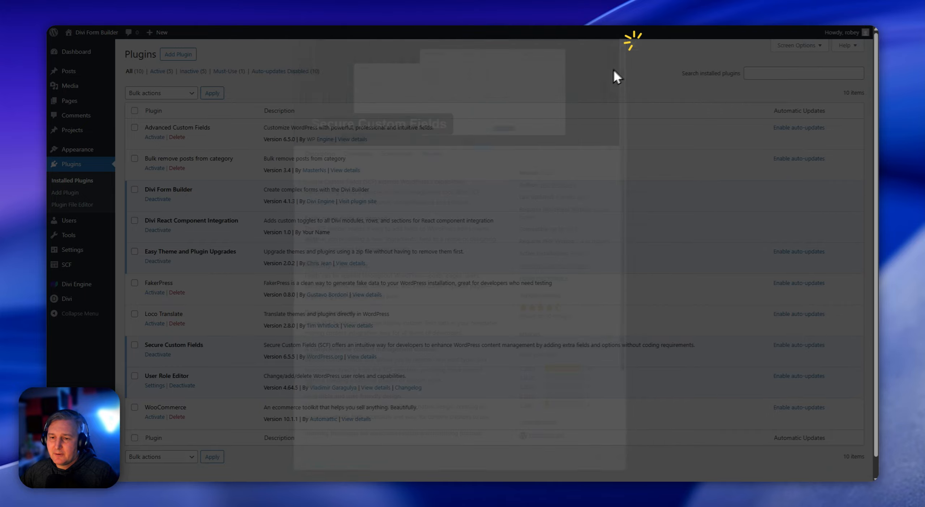
Create a new SCF field group titled "Extra Fields"
mouse_move(67, 266)
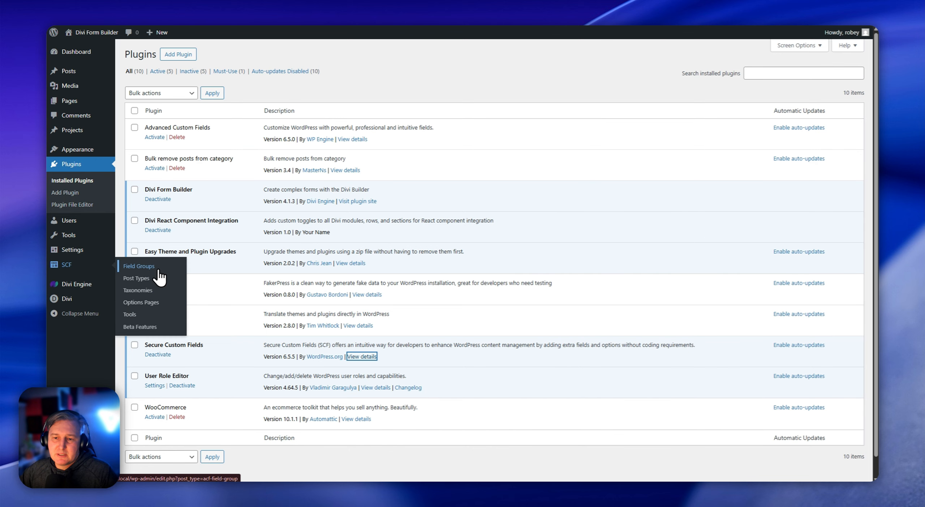
left_click(147, 266)
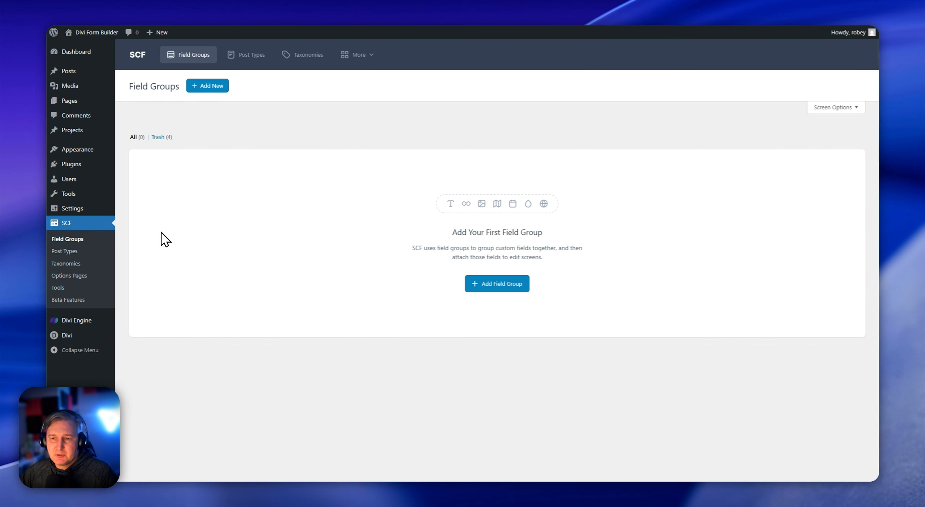
left_click(213, 90)
left_click(289, 91)
type("Extra Fields")
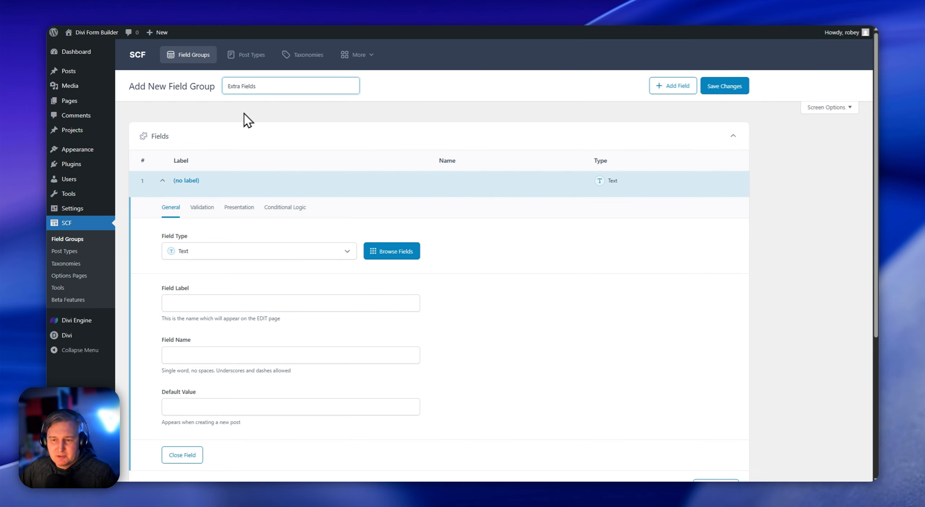
Set the type of the field group's first field to Gallery
scroll(330, 159, "down", 1)
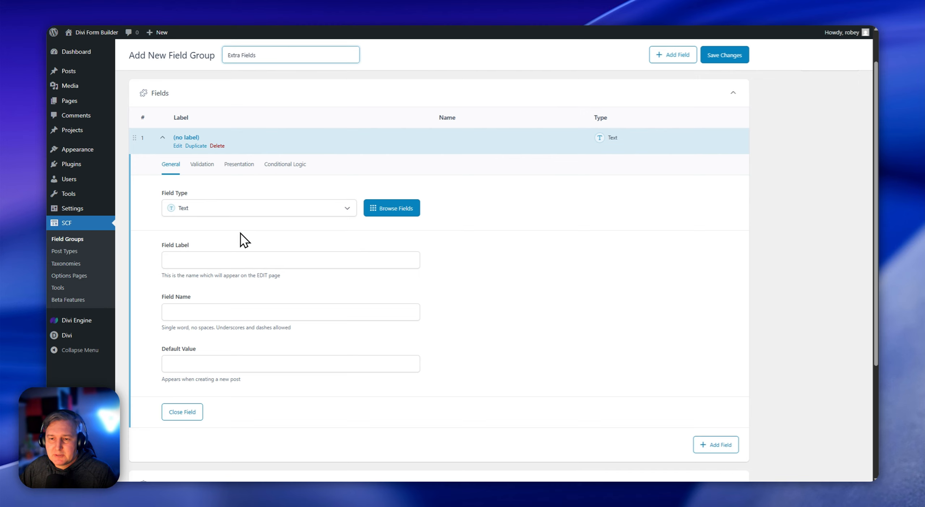
scroll(249, 235, "down", 1)
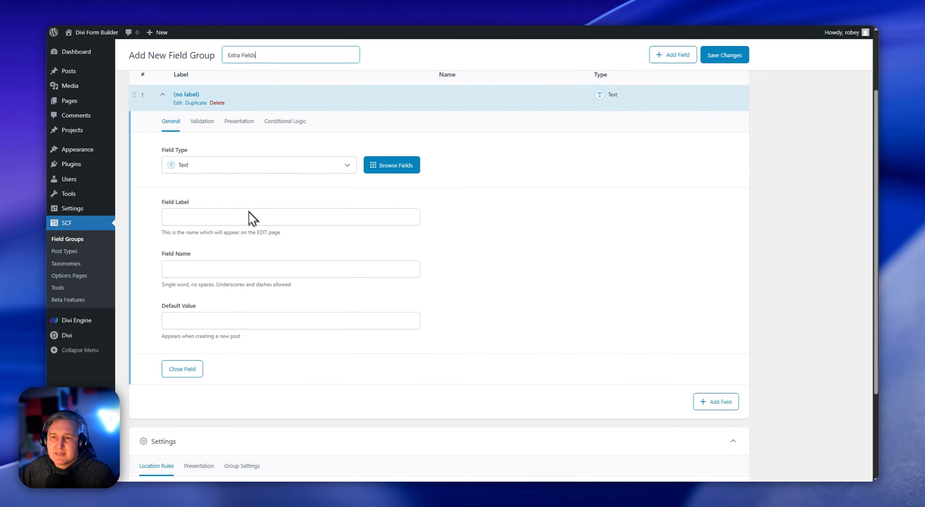
scroll(250, 217, "up", 1)
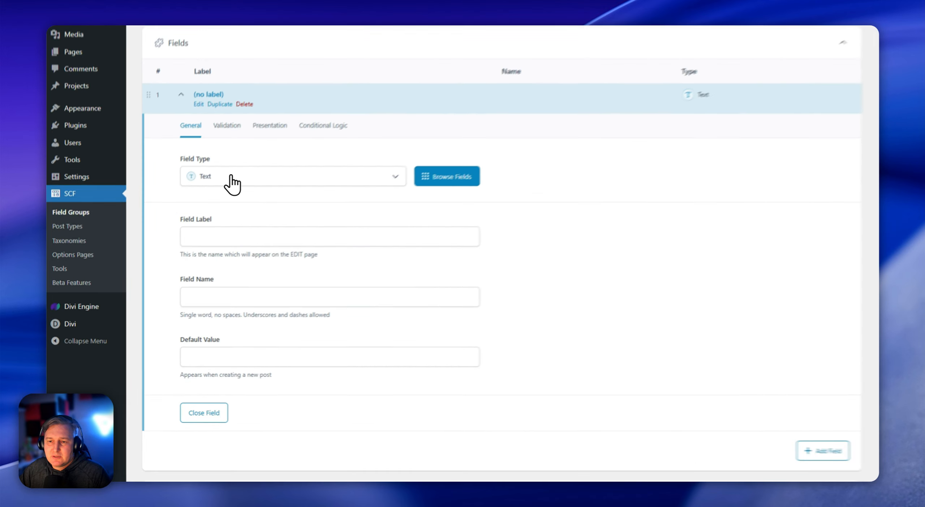
left_click(203, 208)
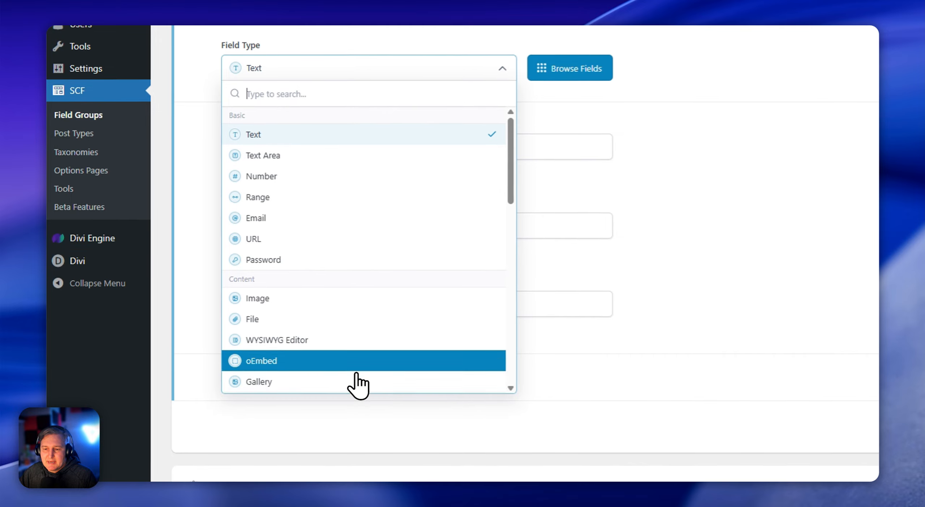
left_click(347, 383)
Label the gallery field "Post Image Gallery" and save the field group for the Post post type
scroll(365, 253, "down", 2)
left_click(337, 86)
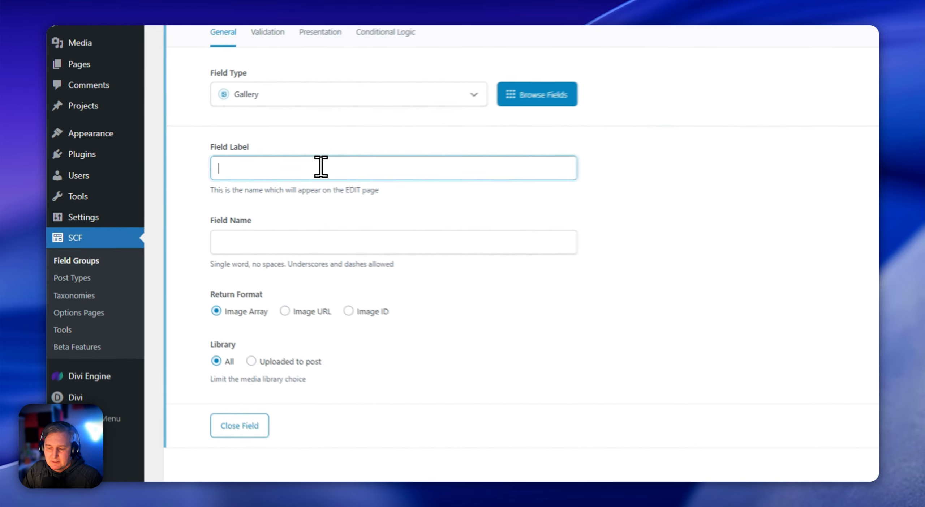
type("Post Image GAllery")
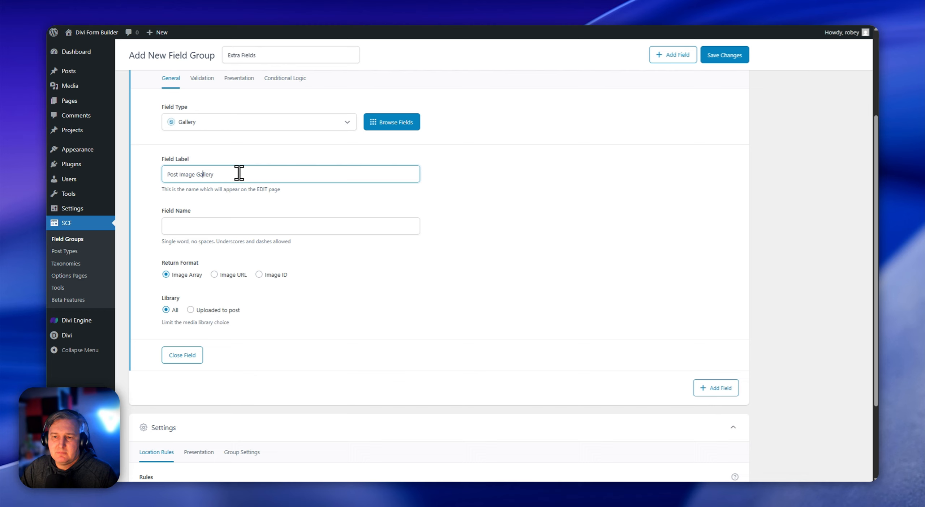
left_click(508, 196)
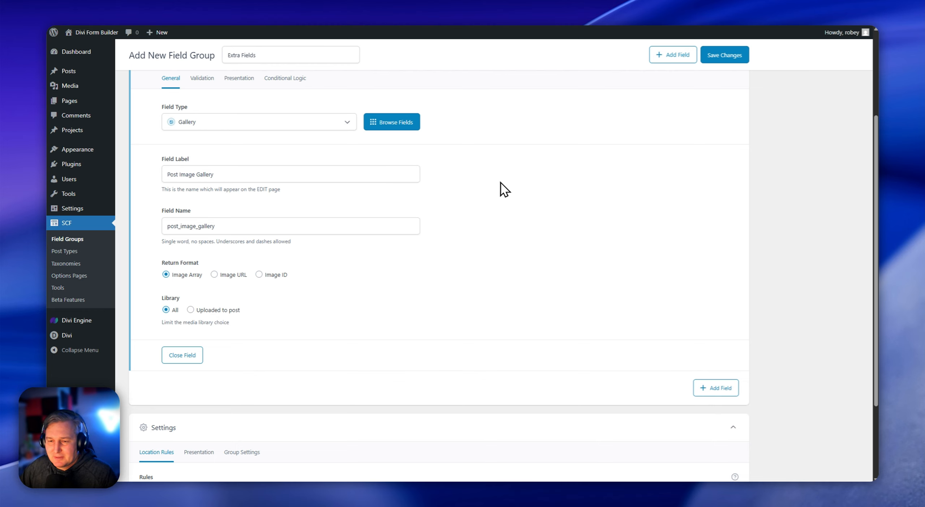
scroll(446, 302, "down", 3)
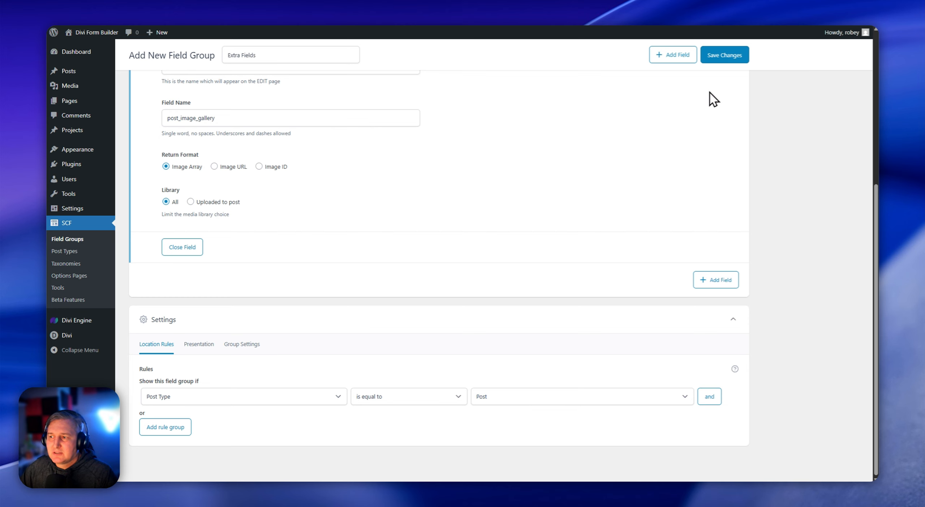
left_click(724, 58)
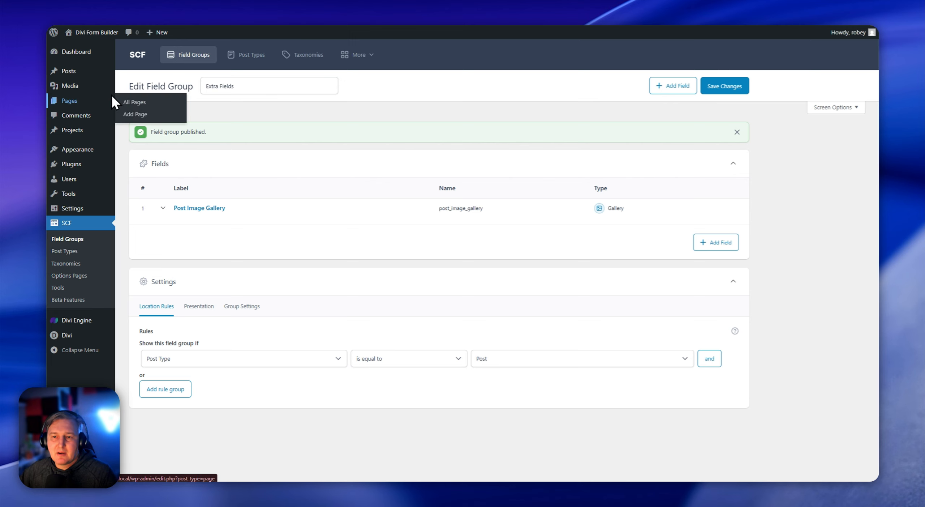
Open the draft post "Test POst" and check its Extra Fields section for the Post Image Gallery field
left_click(76, 71)
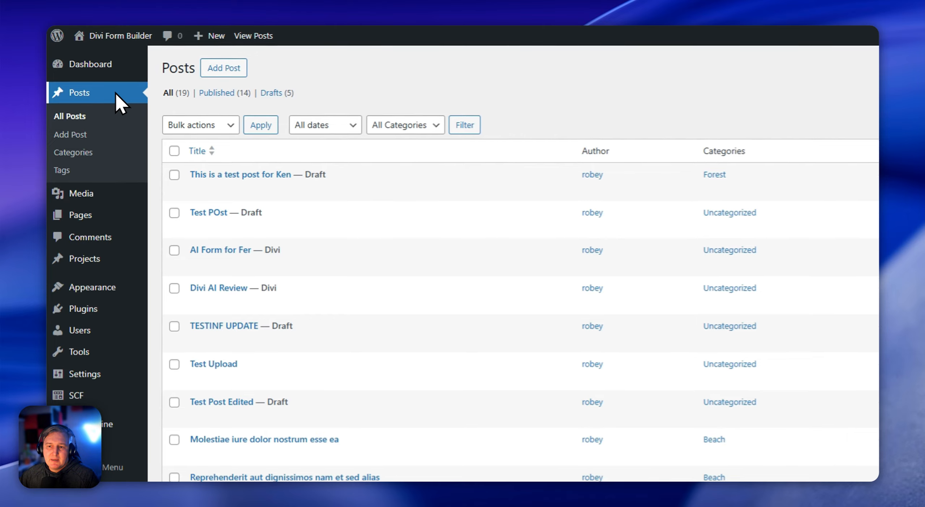
left_click(199, 207)
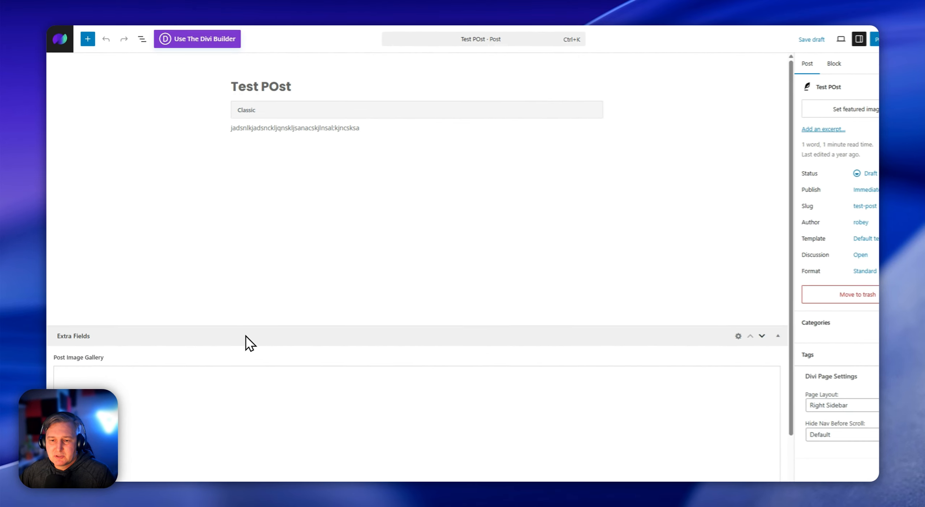
scroll(253, 318, "down", 2)
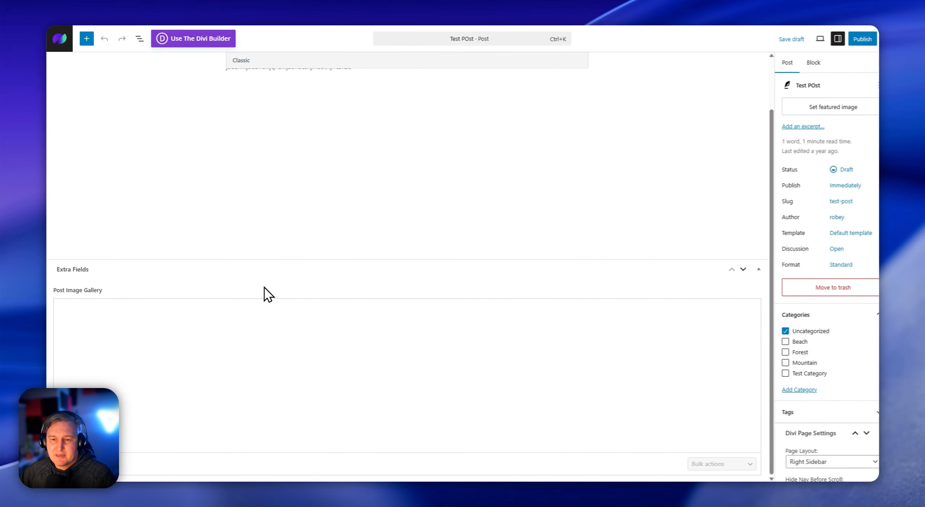
left_click(88, 316)
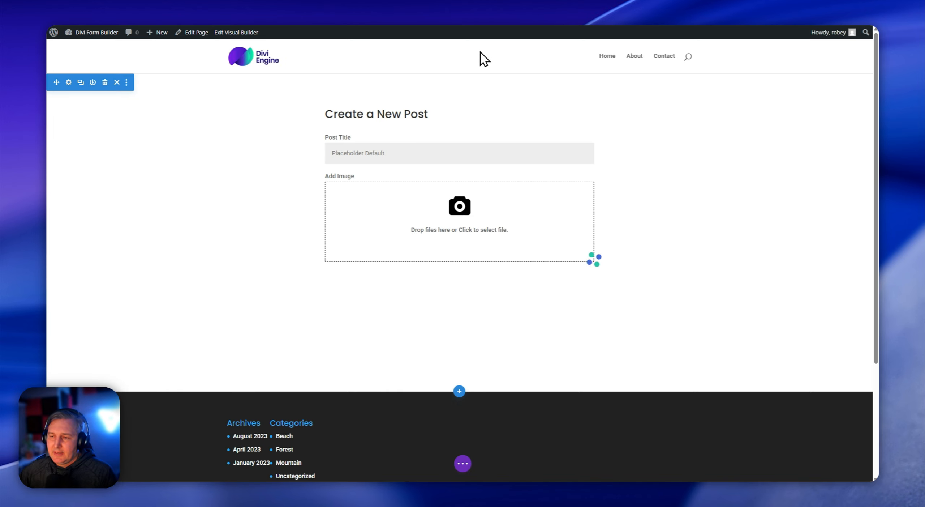
Reload the form page in the visual builder and open the settings of the Create a New Post form
left_click(416, 168)
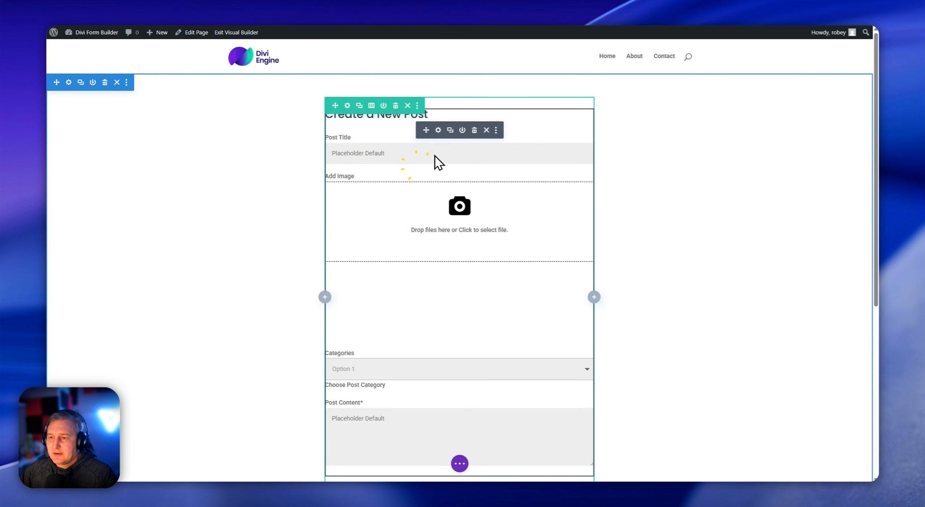
key("ctrl+r")
left_click(441, 130)
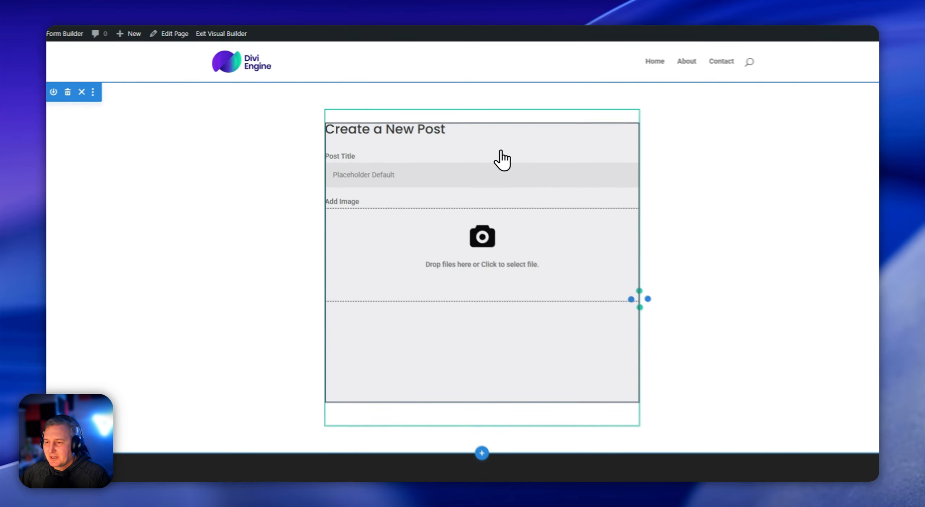
left_click(476, 133)
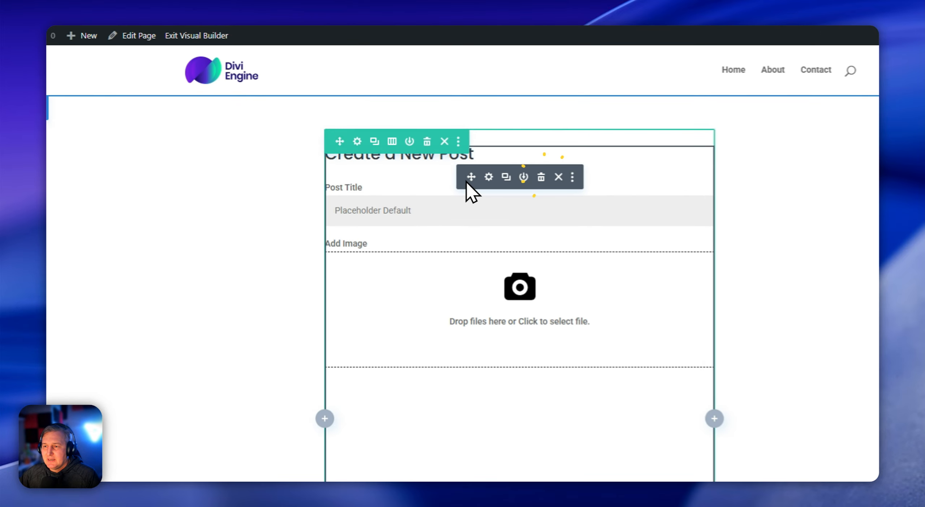
left_click(493, 180)
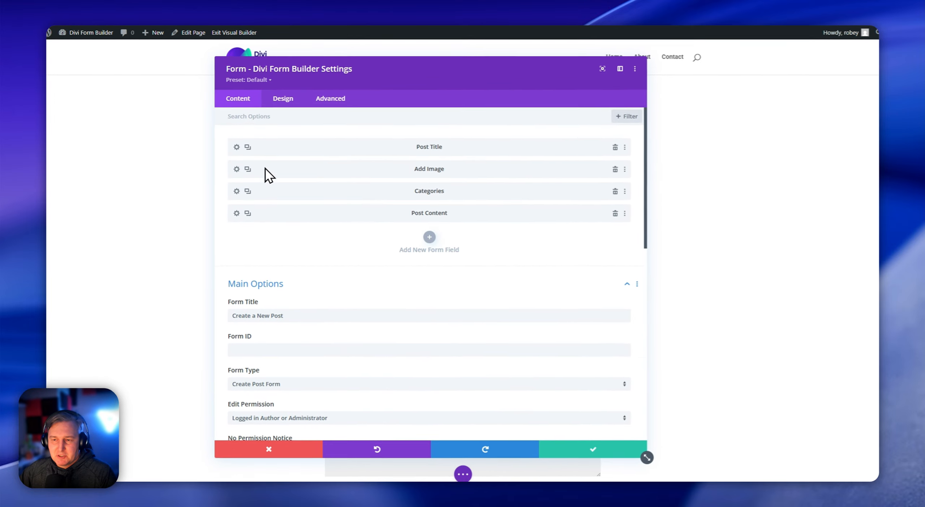
Open the Add Image form field and change its field title to "Add Featured Image"
left_click(237, 167)
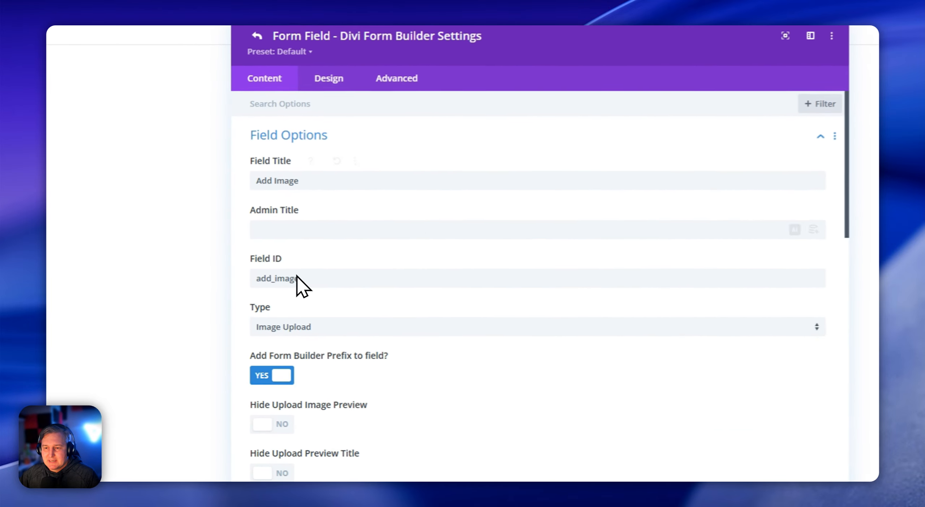
left_click(280, 178)
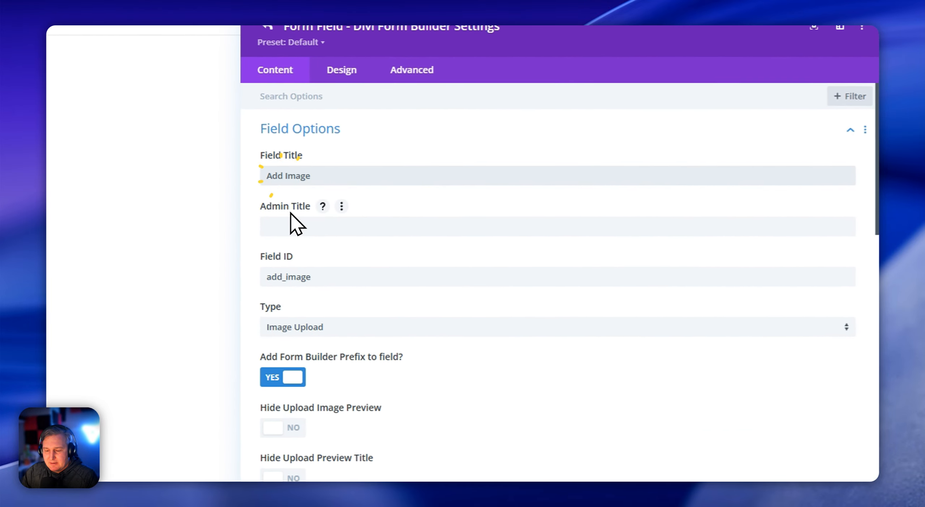
type("Featured")
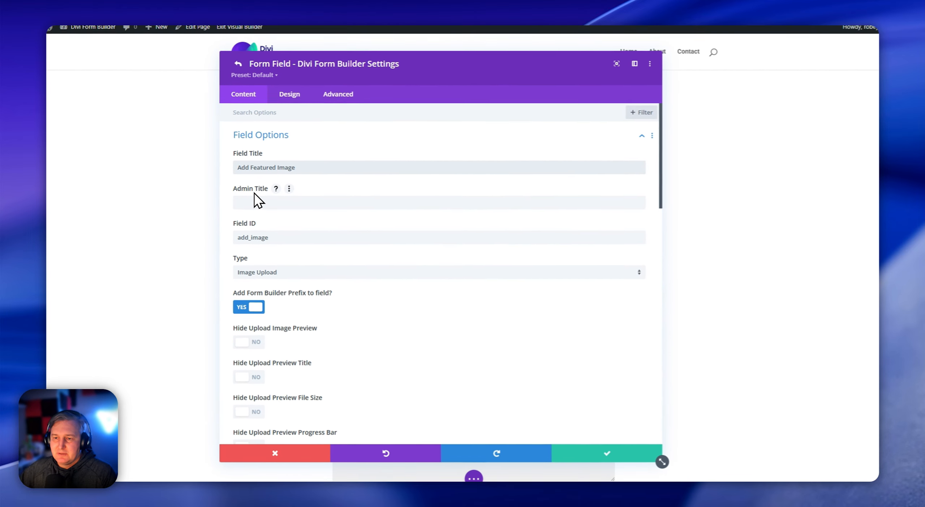
Save the Add Featured Image field, reopen it to check its Max Upload File Counts setting, and return to the form settings
left_click(546, 445)
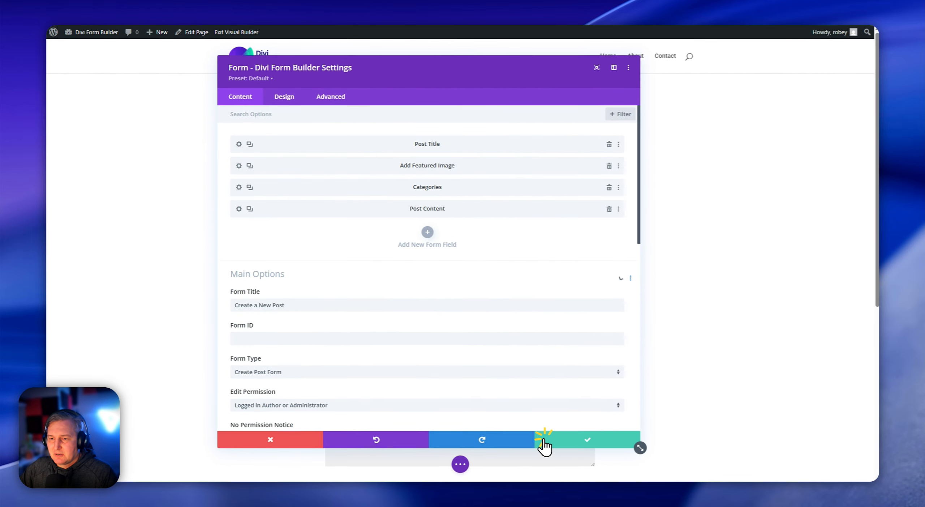
left_click(238, 165)
scroll(388, 325, "down", 6)
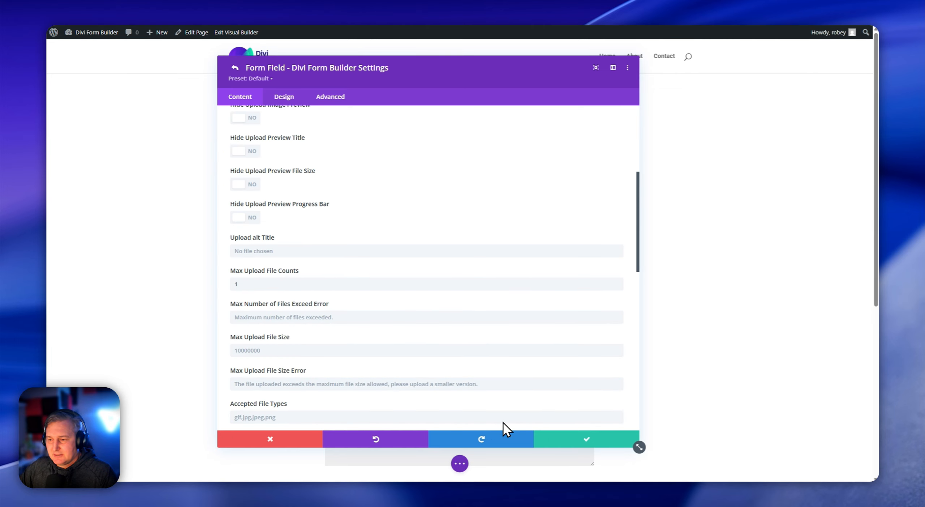
left_click(562, 443)
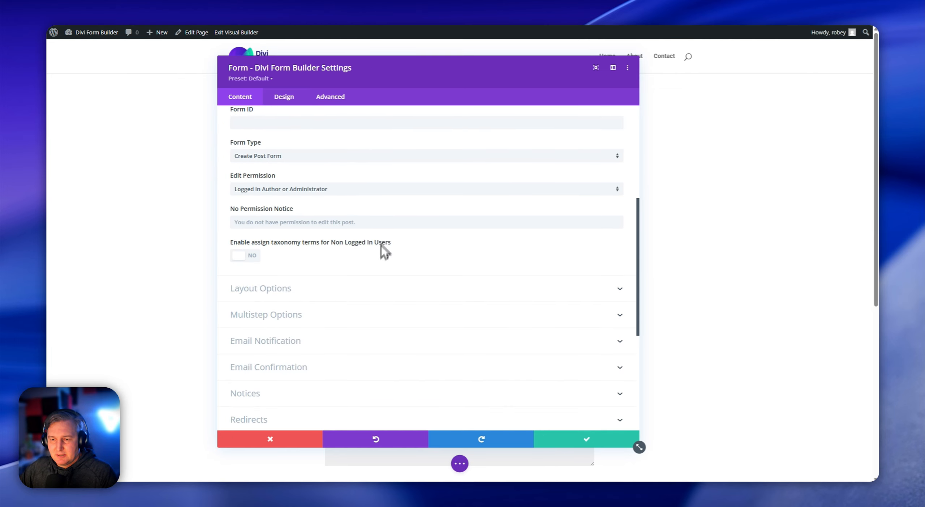
Add a form field titled "Image Gallery" with field ID form_gallery, type Image Upload and a maximum upload file count of 5
scroll(361, 242, "up", 5)
left_click(428, 231)
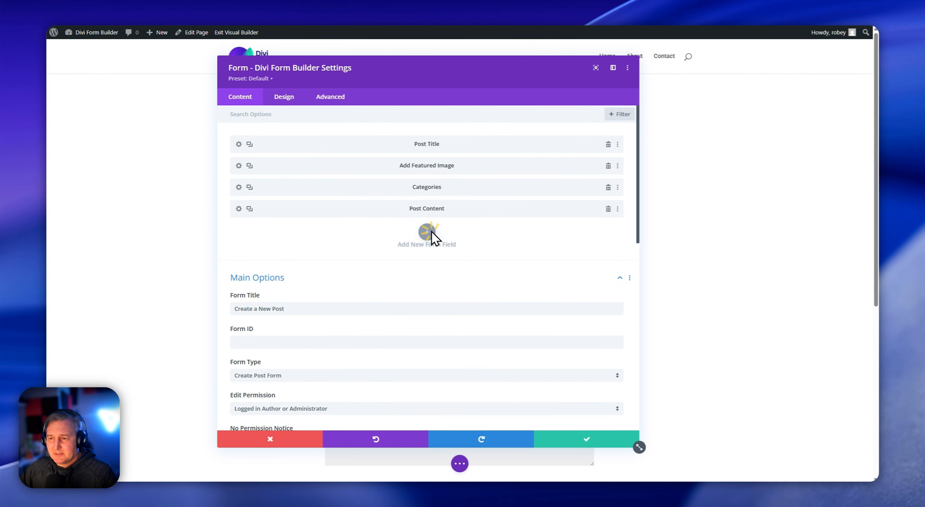
left_click(261, 166)
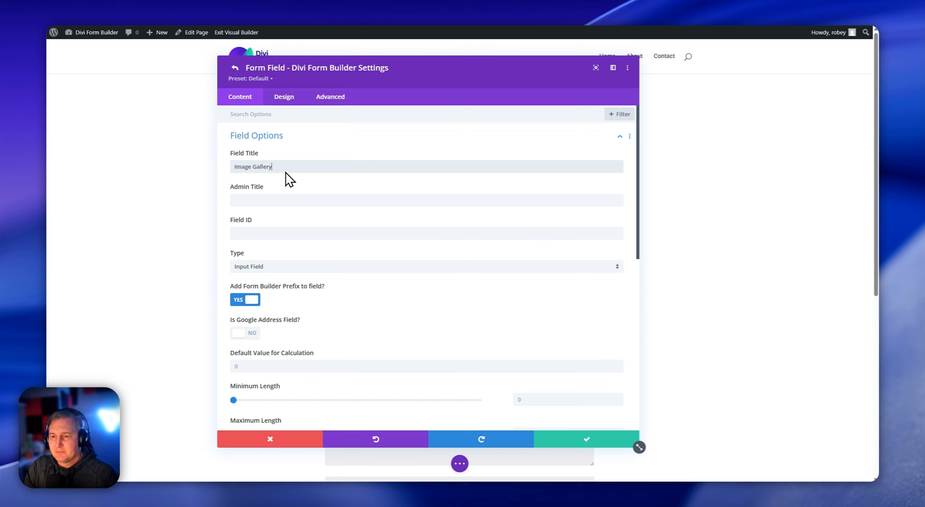
left_click(283, 232)
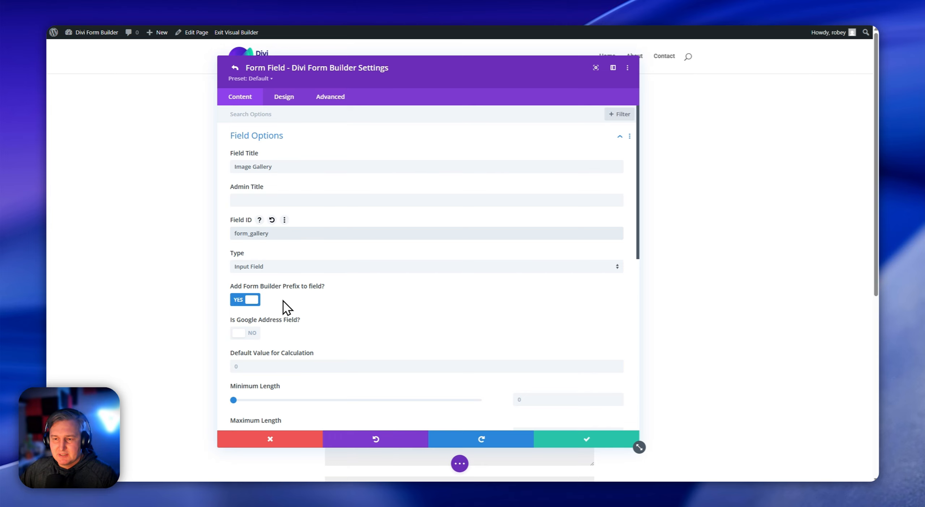
left_click(292, 266)
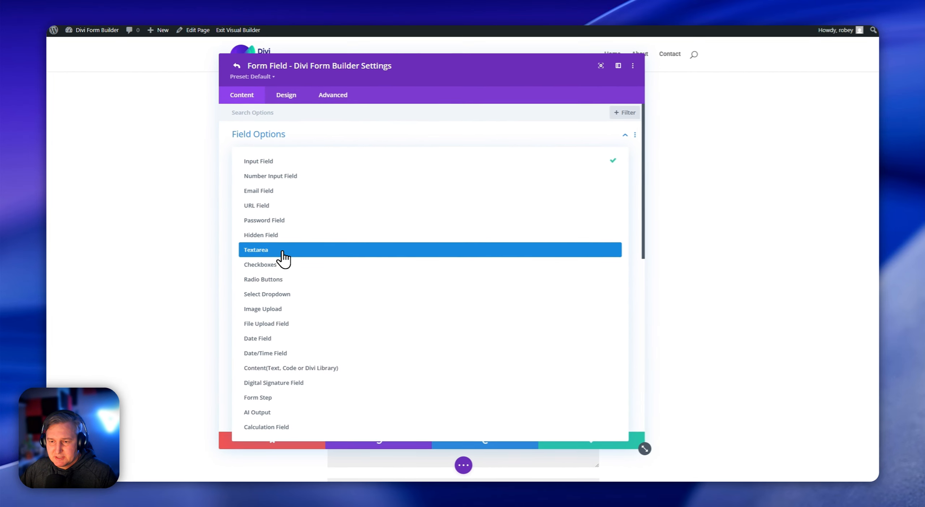
left_click(296, 313)
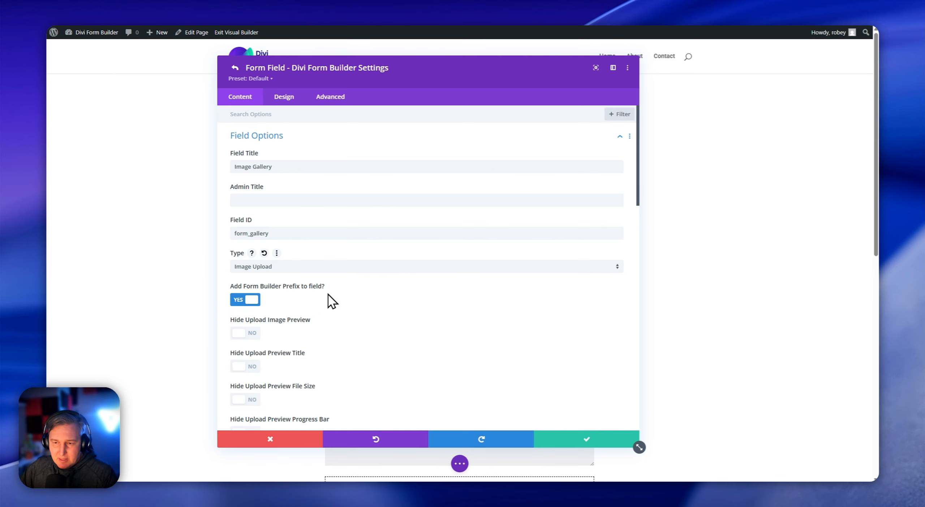
scroll(383, 307, "down", 7)
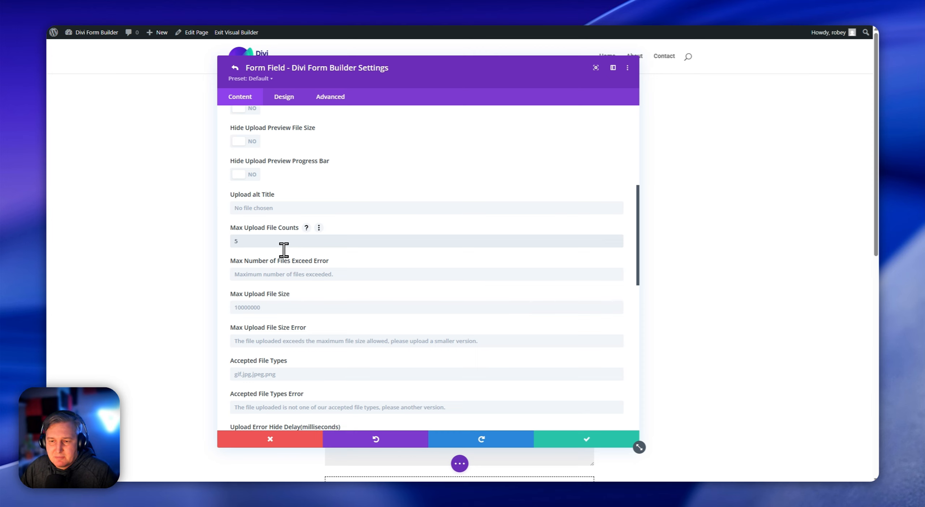
Map the Image Gallery field to the ACF field Post Image Gallery and save the field settings
scroll(294, 237, "down", 5)
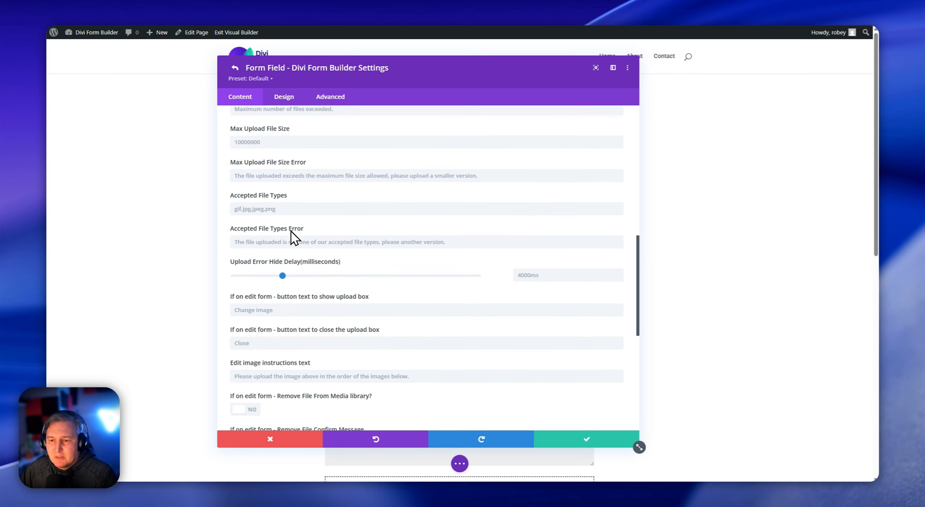
scroll(314, 252, "down", 6)
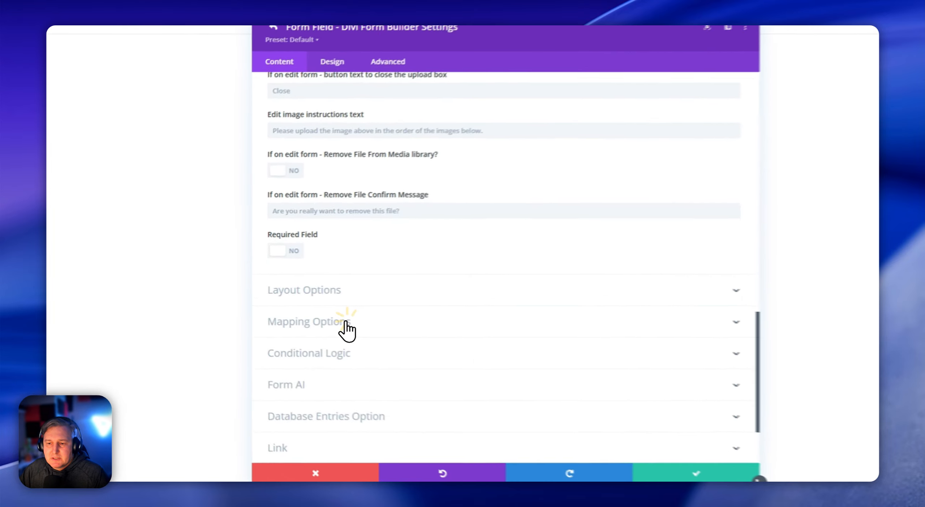
left_click(294, 313)
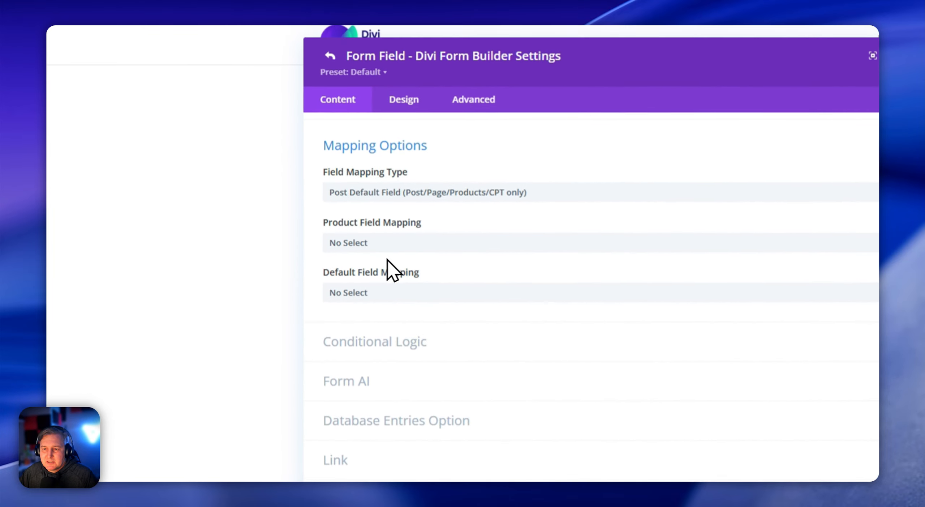
left_click(417, 163)
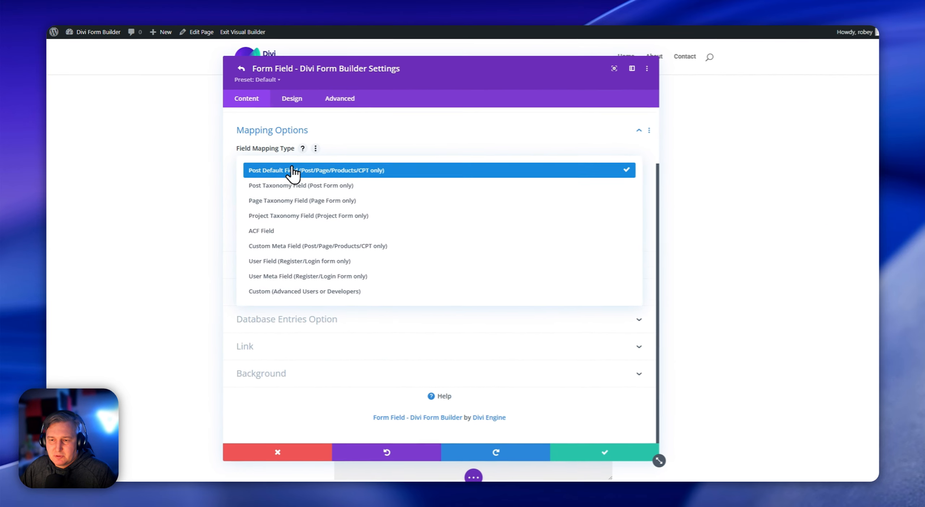
left_click(325, 227)
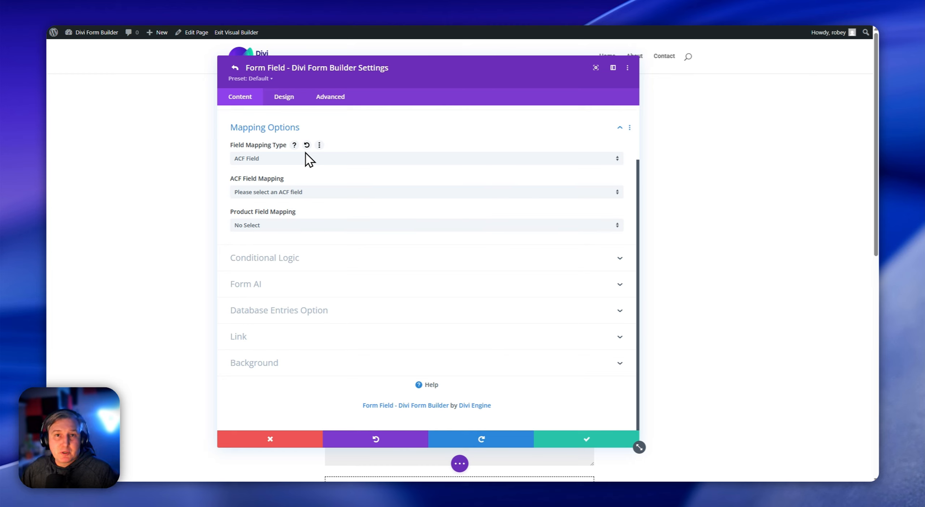
left_click(280, 228)
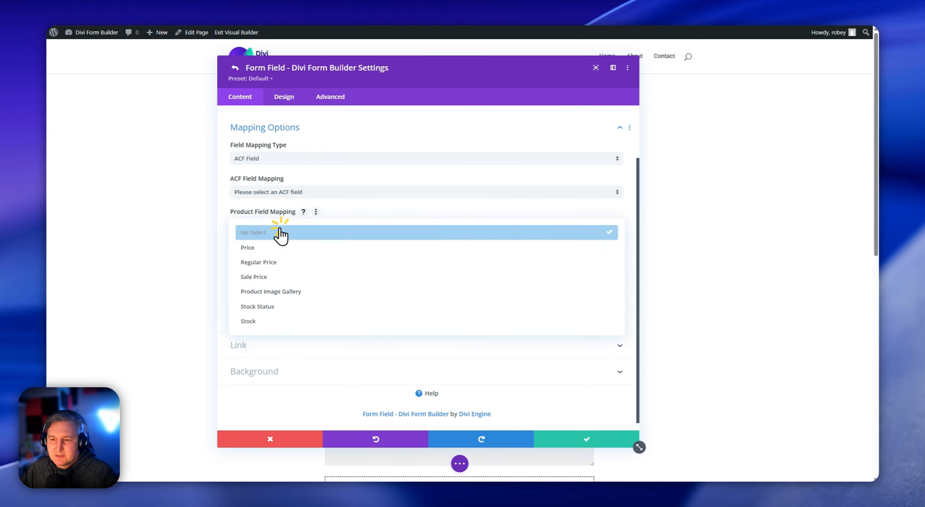
left_click(279, 192)
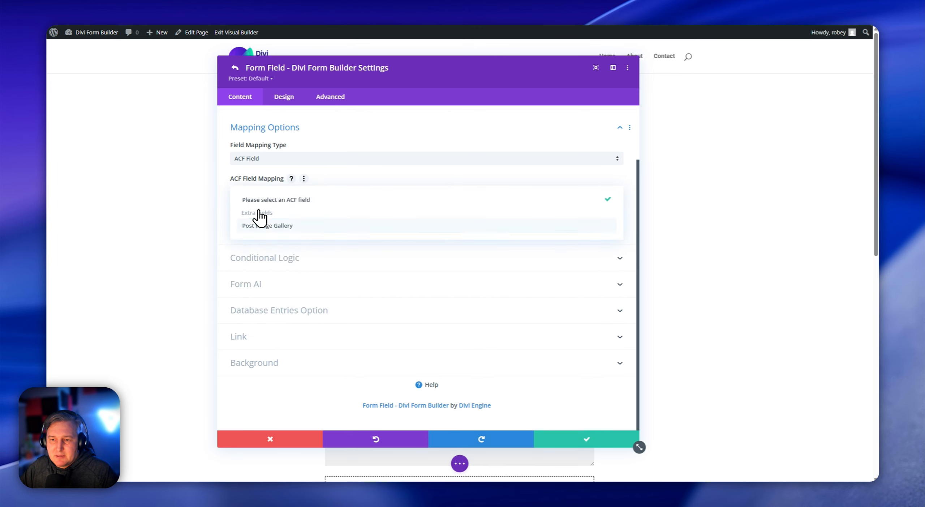
left_click(314, 227)
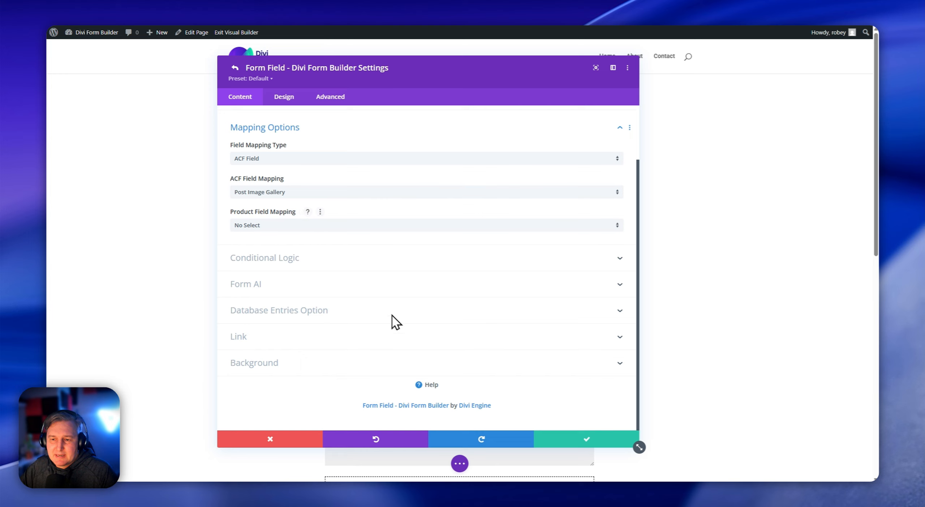
left_click(590, 440)
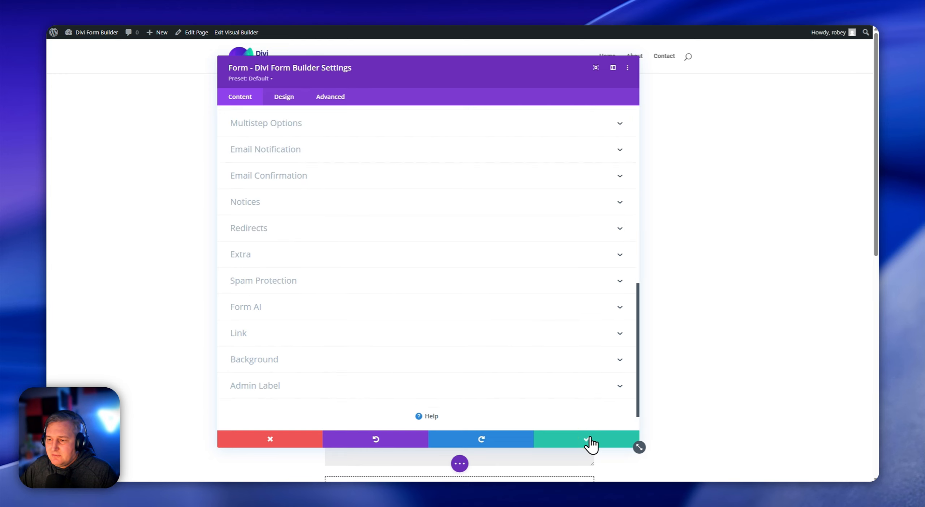
Save the form module settings and save the page in the visual builder
left_click(592, 444)
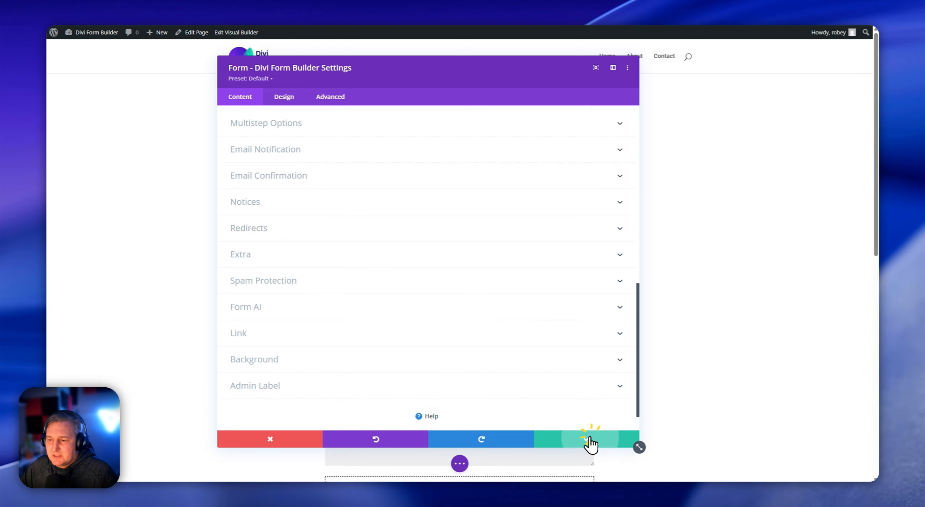
left_click(460, 463)
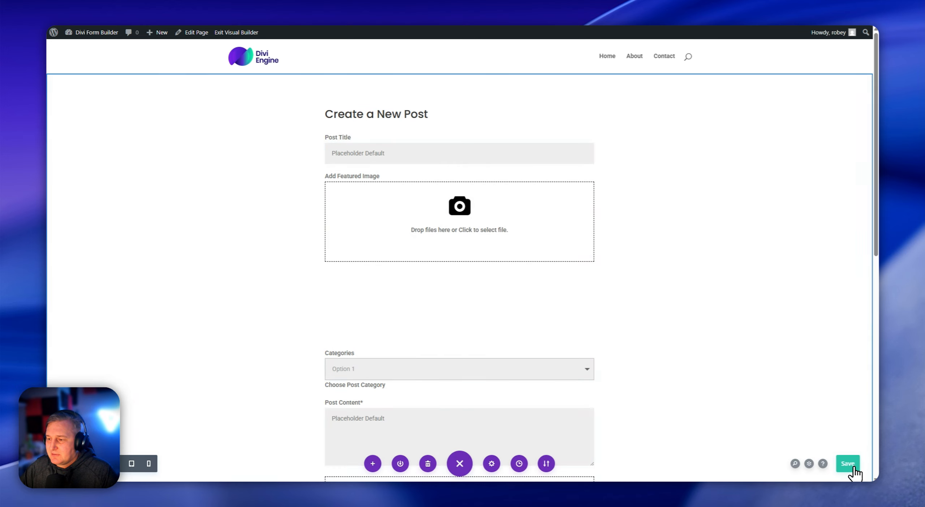
left_click(845, 464)
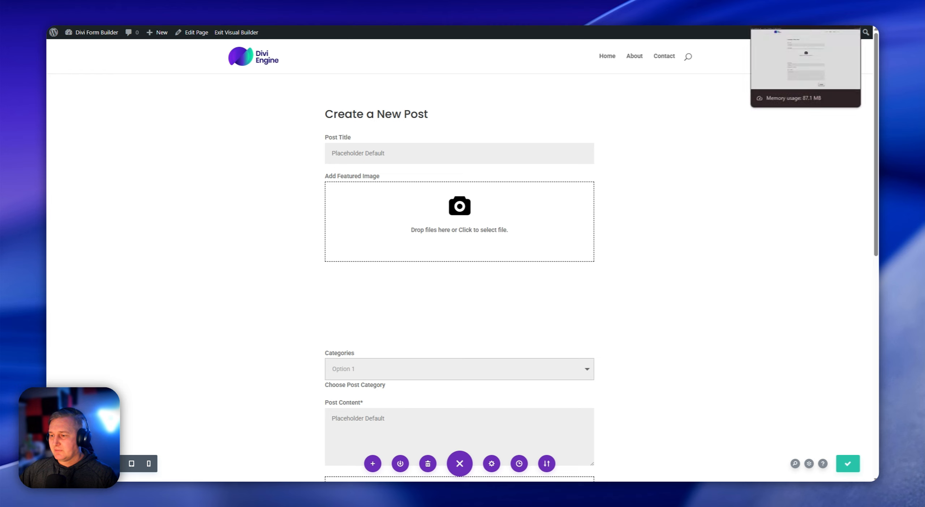
Switch to the live Create a New Post form, look over its fields, and enter the post title "This is a test"
left_click(784, 7)
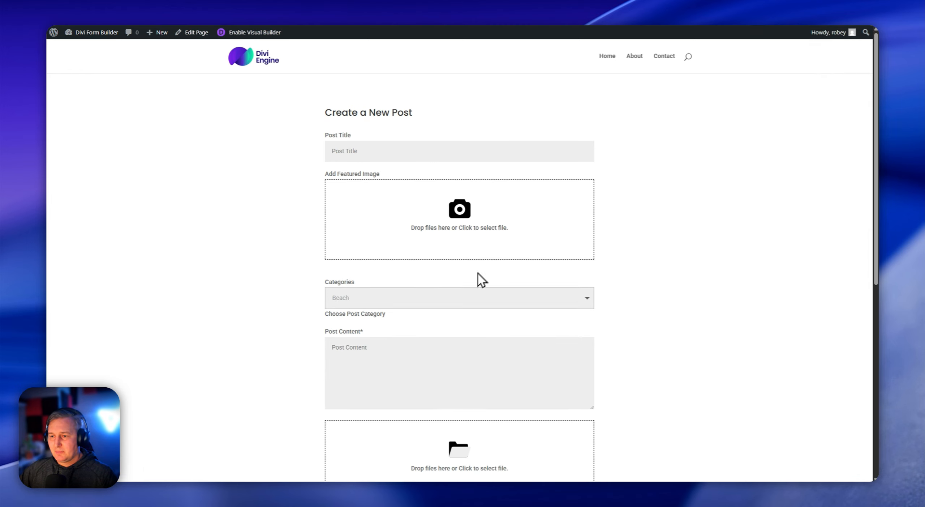
scroll(397, 361, "down", 5)
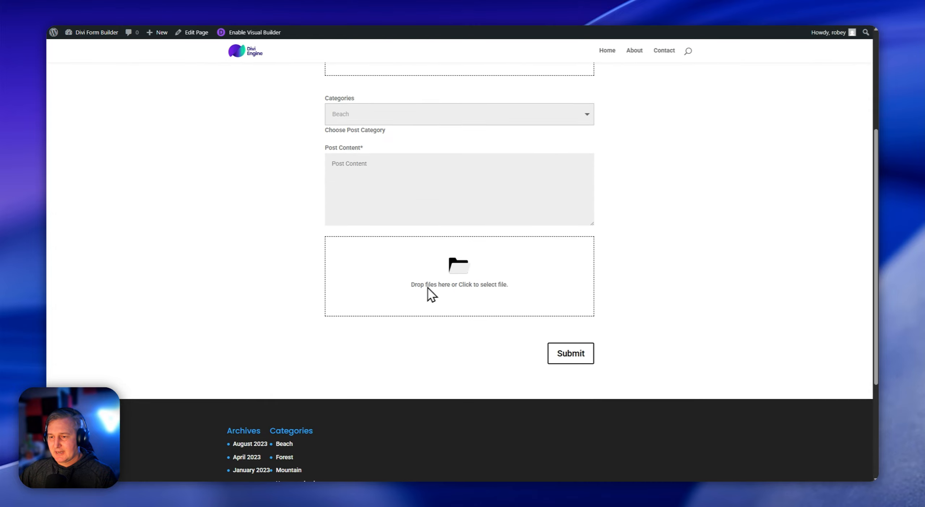
scroll(430, 292, "up", 5)
left_click(364, 152)
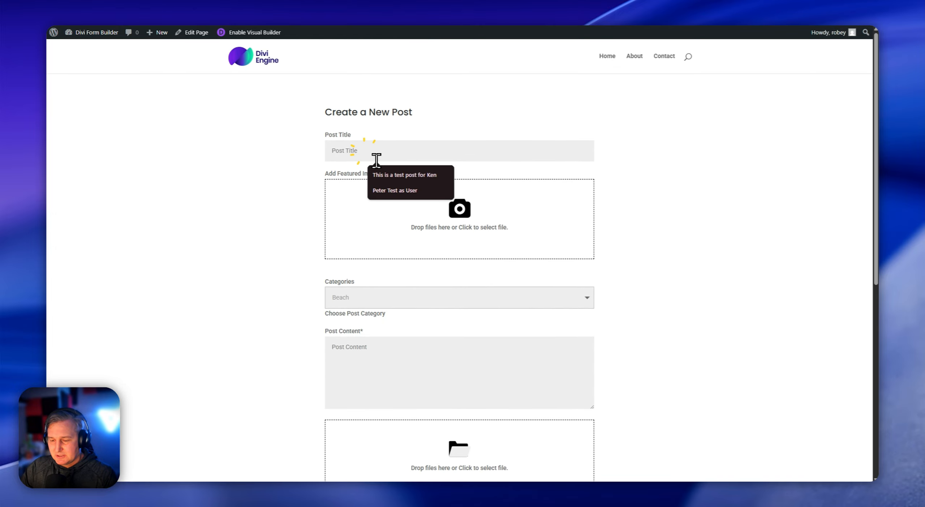
type("This is a te")
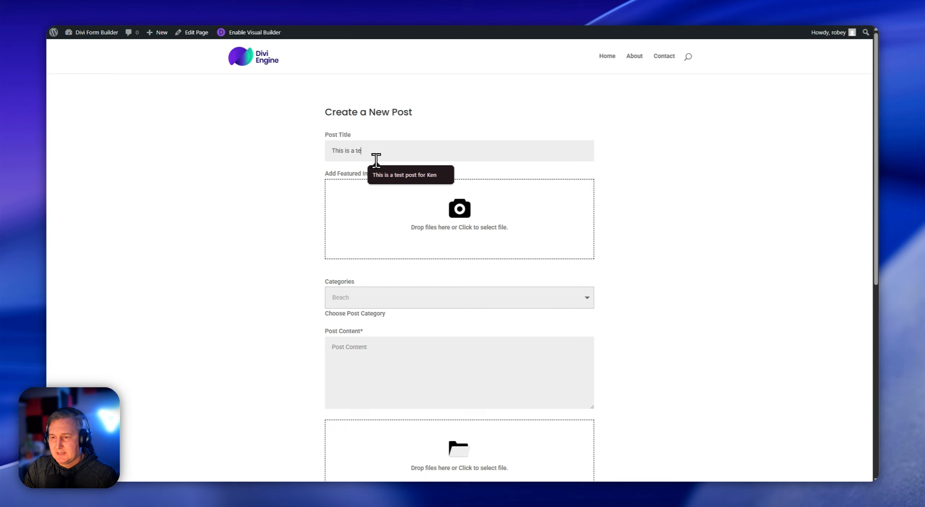
type("xst")
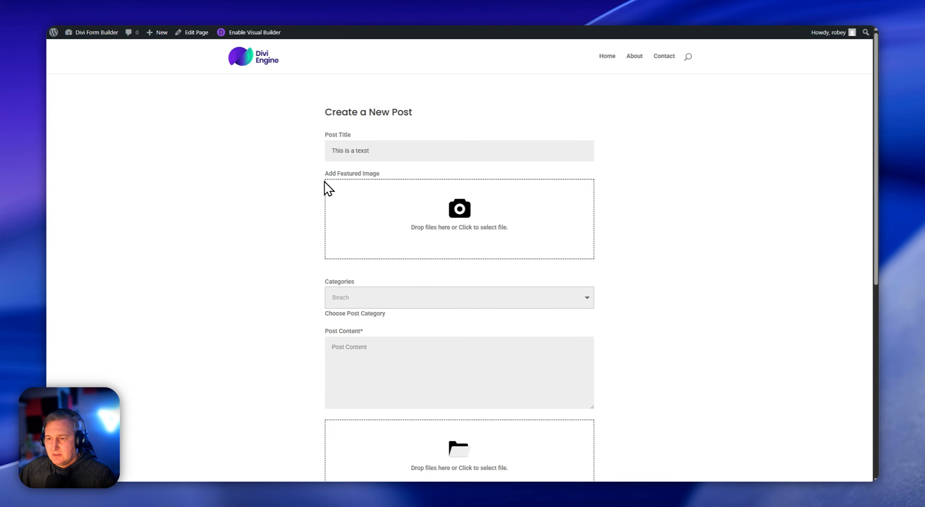
key("BackSpace")
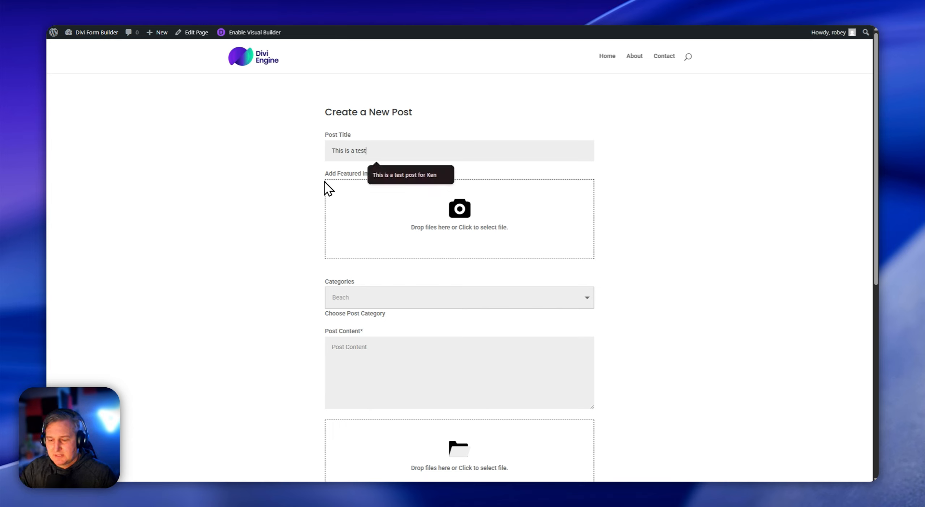
Upload Divi-5---Flexbox.jpg from the computer as the post's featured image
left_click(494, 183)
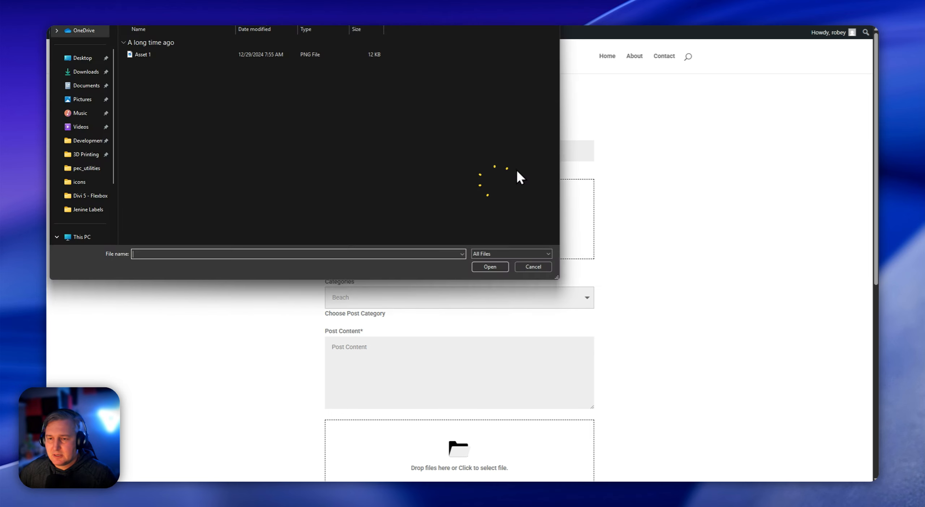
left_click(533, 267)
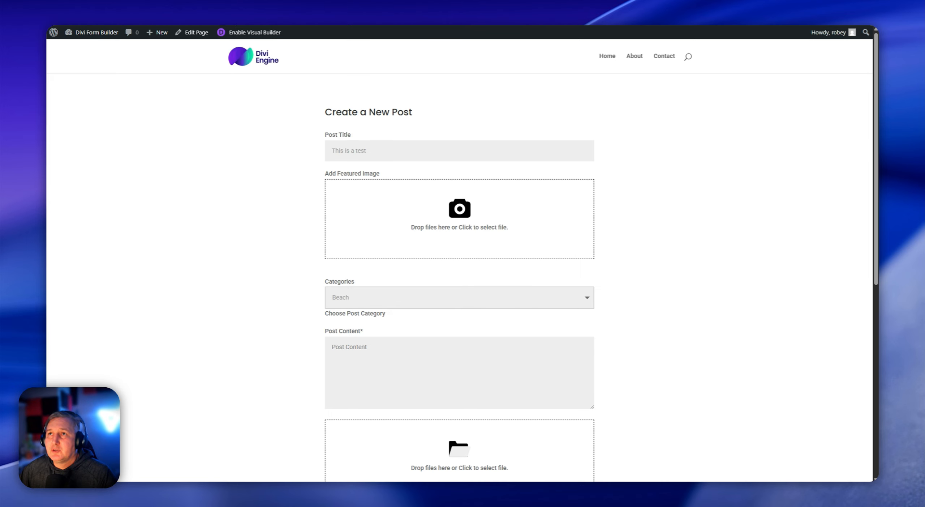
left_click_drag(482, 258, 448, 230)
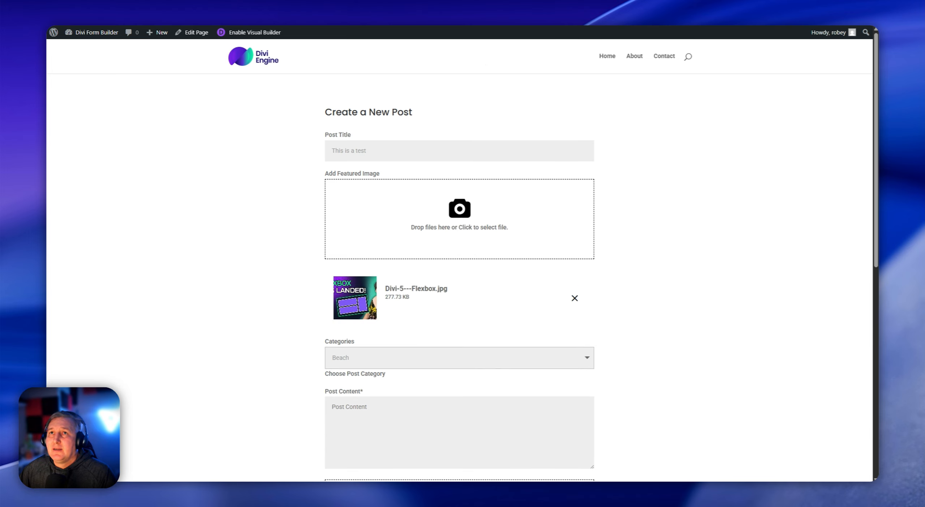
Choose the Mountain category and fill the post content with the sample text "sdgkjhbgsadkjfsnalfkjnsalkcnsacsac"
scroll(521, 253, "down", 4)
left_click(431, 208)
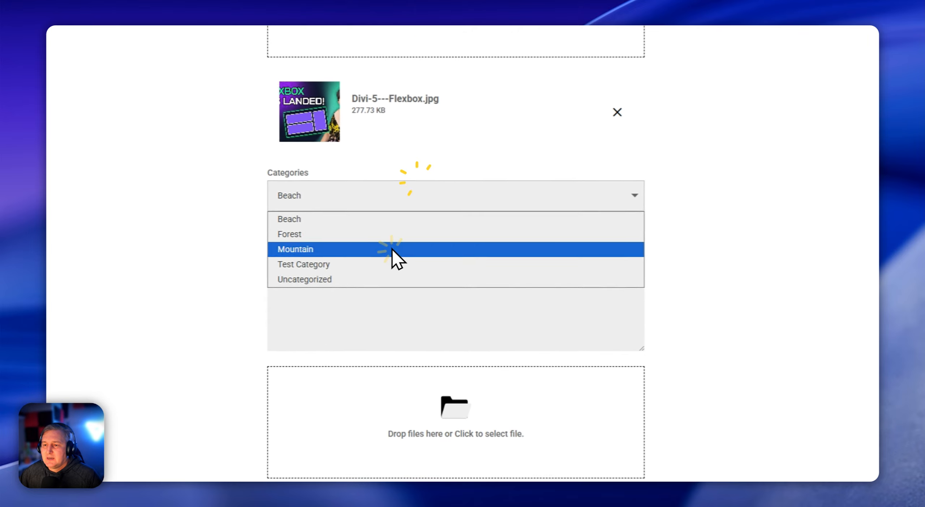
left_click(412, 252)
left_click(390, 301)
type("sdgkjhbgsadkjfsnalfkjnsalkcnsacsad")
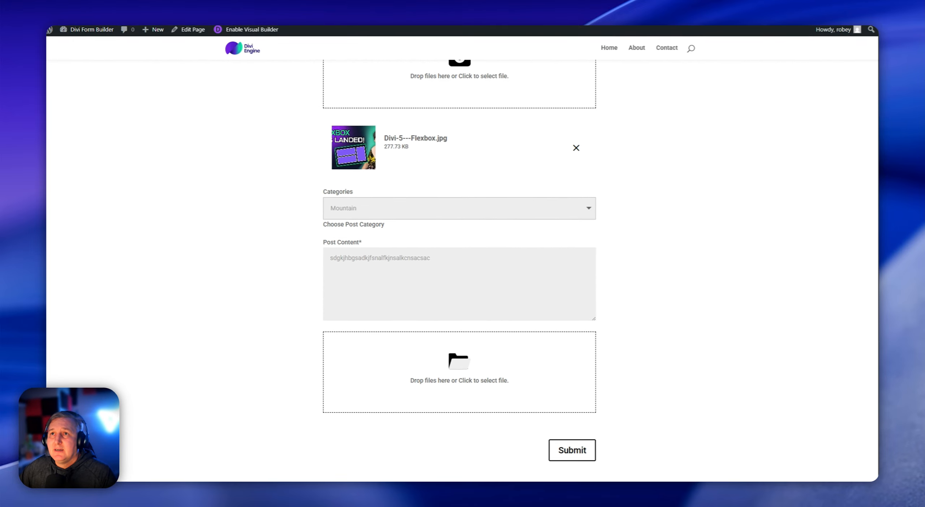
Upload several images, including divi-mobile-icon-badge.png, to the gallery upload area below the post content and submit the form
left_click_drag(419, 190, 442, 385)
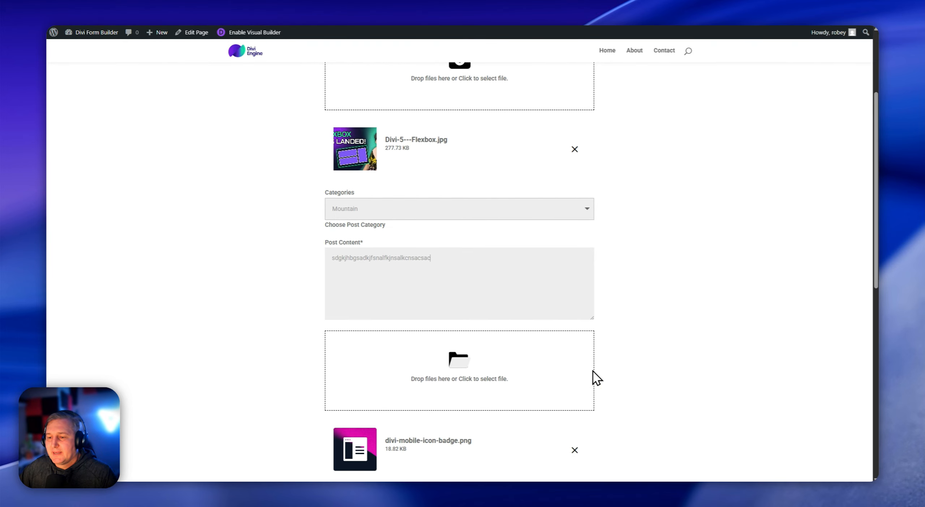
scroll(589, 369, "down", 6)
scroll(585, 352, "down", 2)
left_click(569, 341)
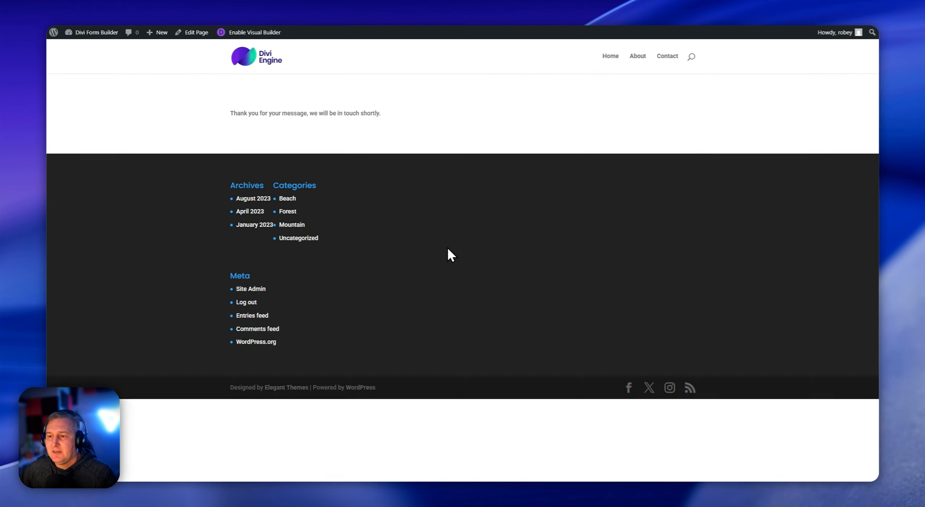
scroll(424, 260, "down", 3)
scroll(407, 246, "up", 2)
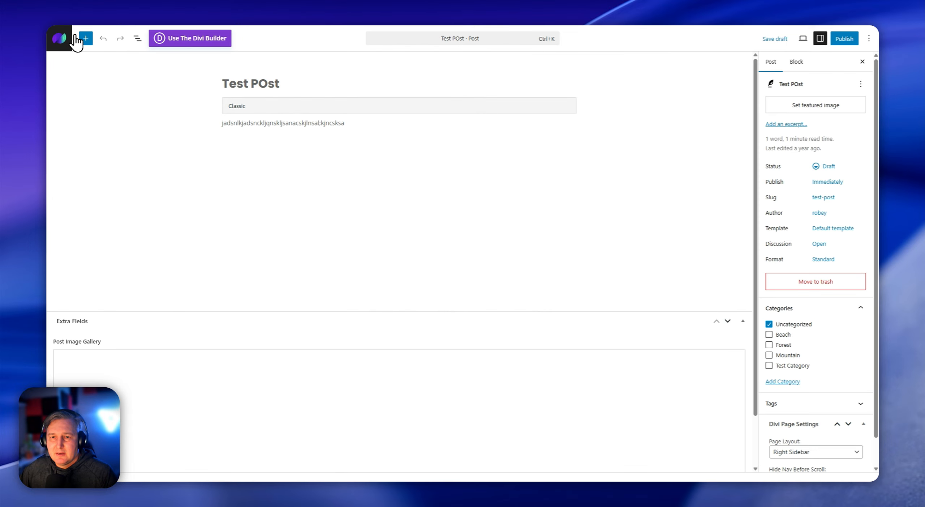
Open the draft post "This is a test" from the WordPress posts list and check its featured image and Post Image Gallery
left_click(58, 37)
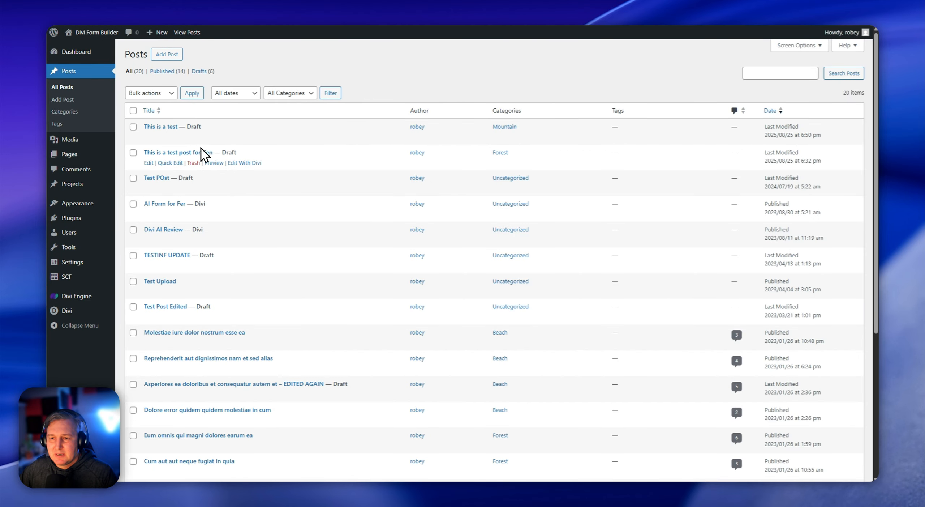
left_click(151, 137)
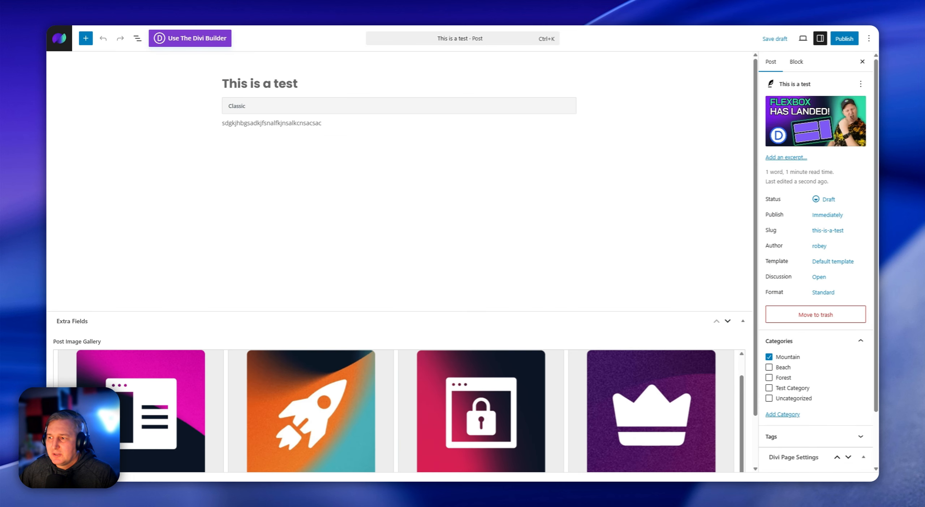
mouse_move(781, 142)
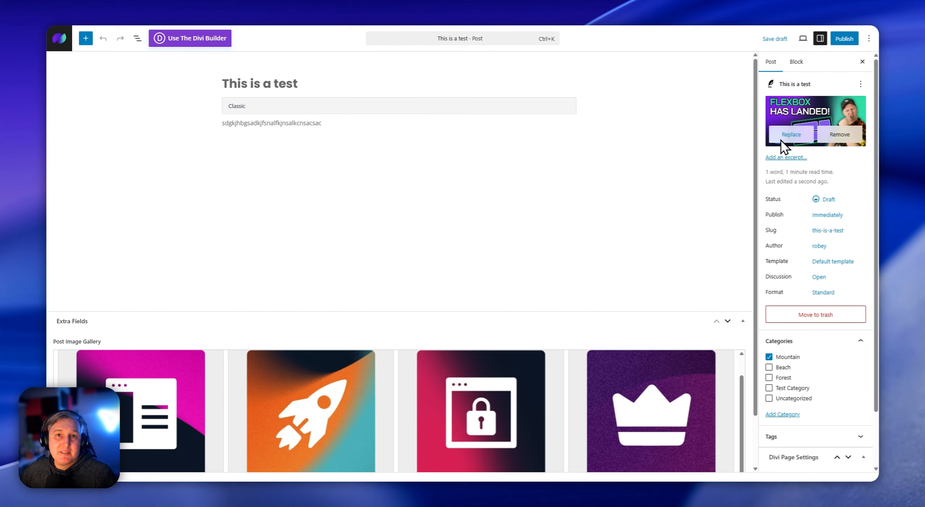